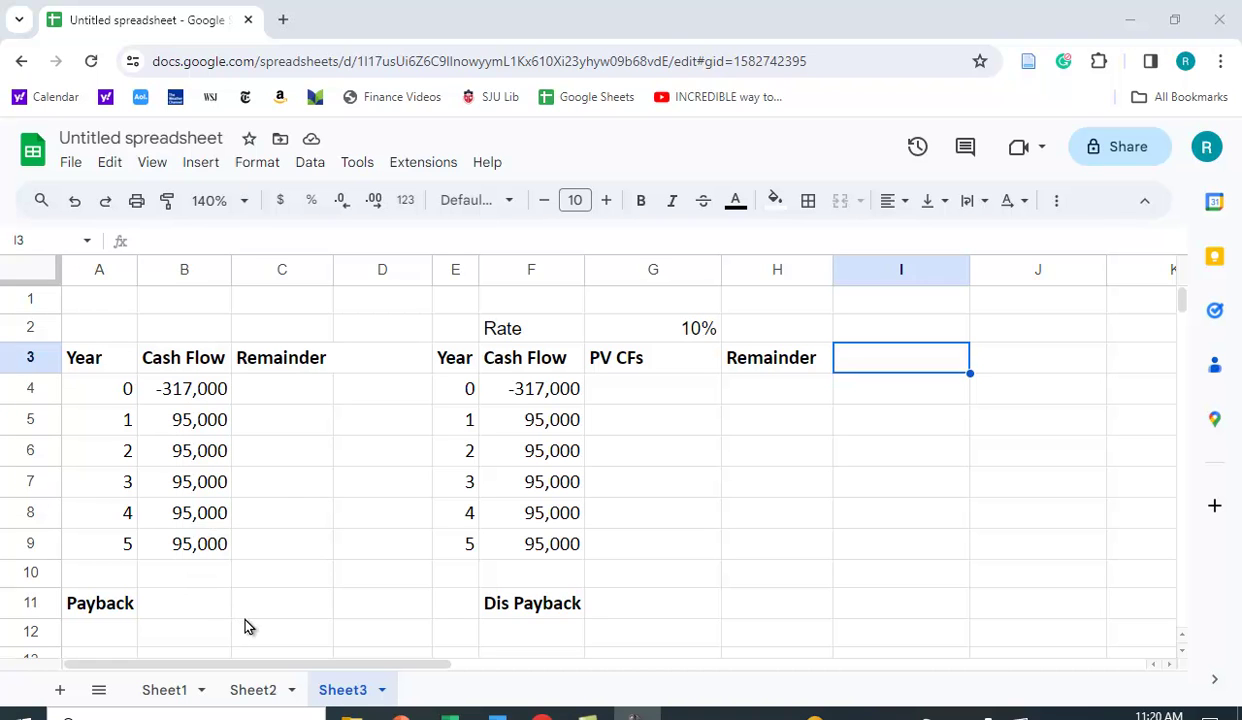
- Enter =B4 in C4 so the year 0 Remainder shows -317,000
left_click(272, 400)
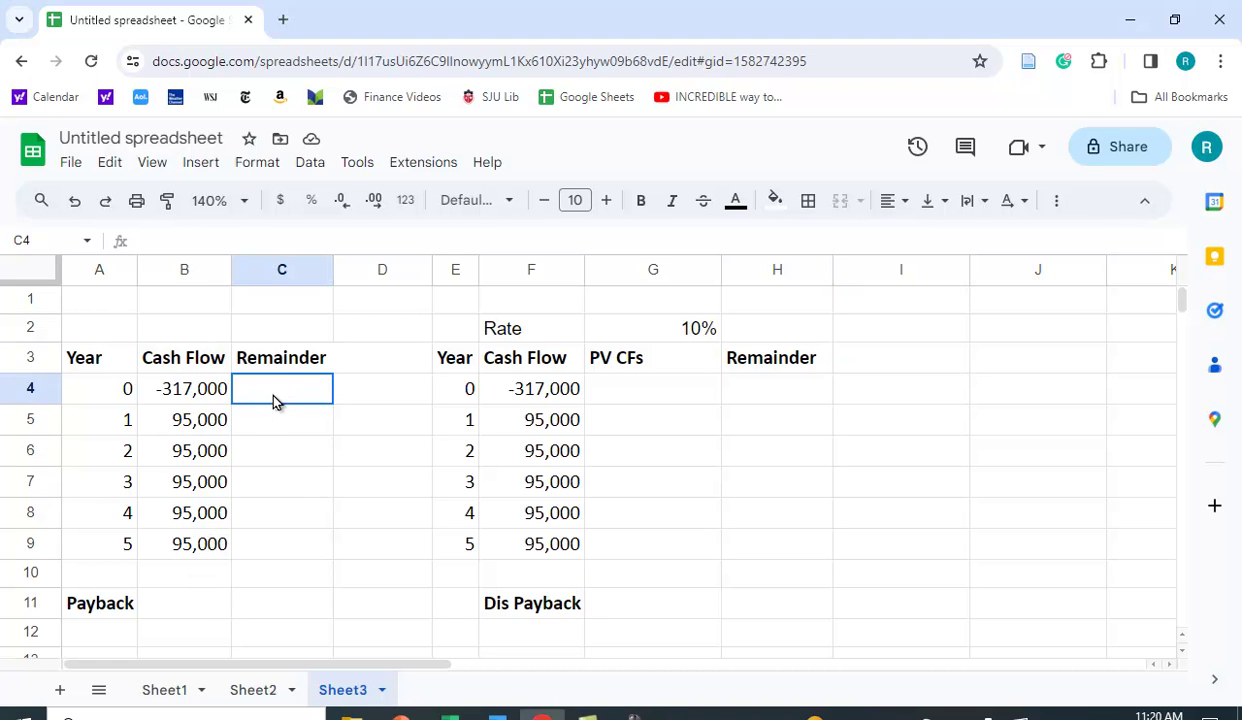
type("=")
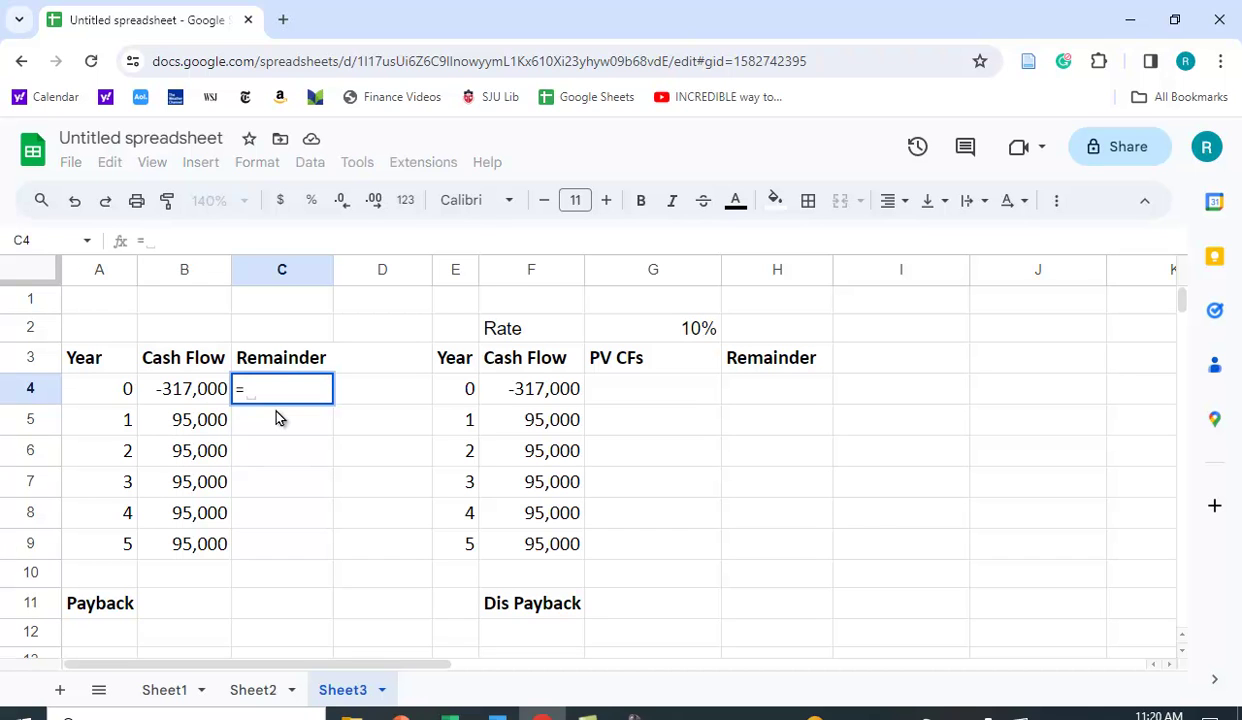
left_click(183, 393)
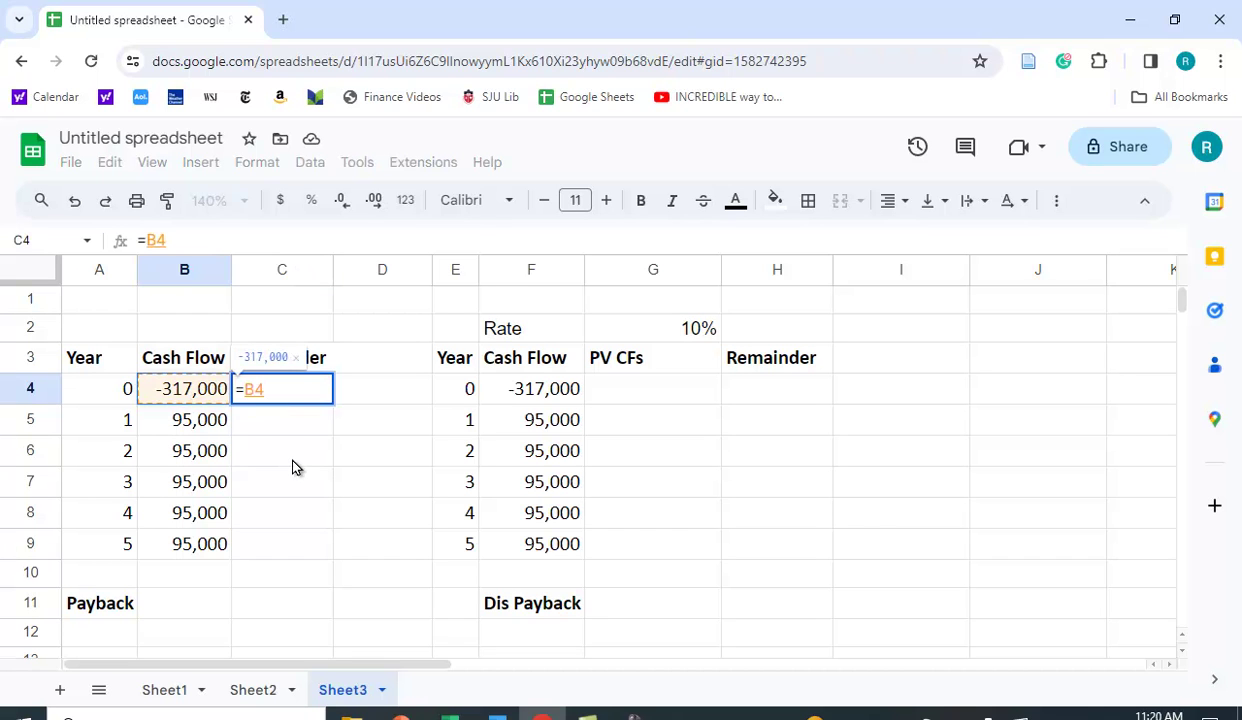
key("Return")
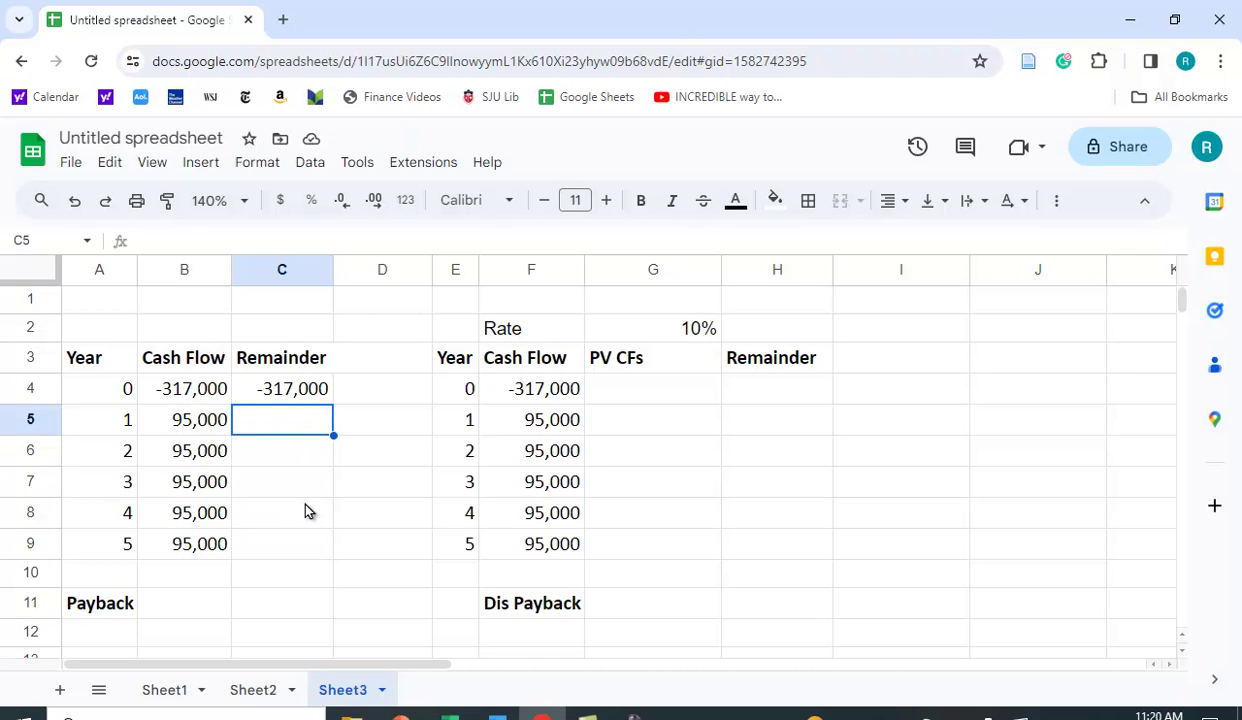
- Enter =C4+B5 in C5 for the year 1 running total of -222,000
type("=")
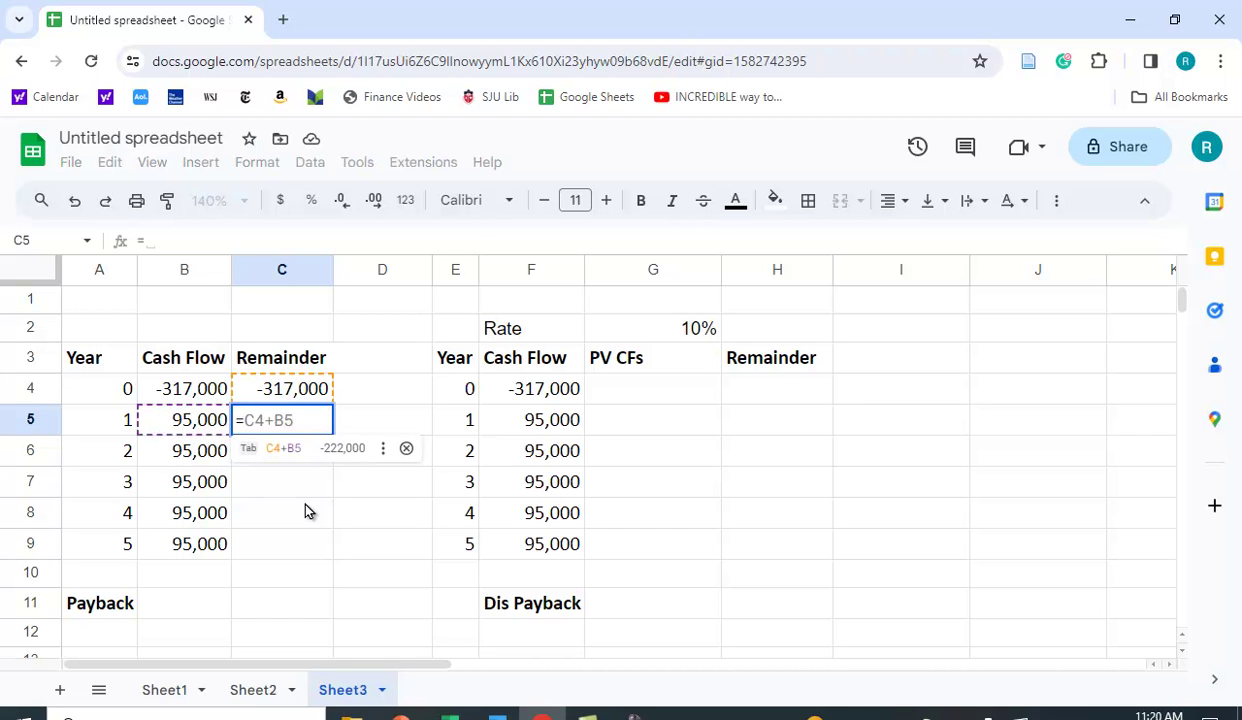
left_click(286, 389)
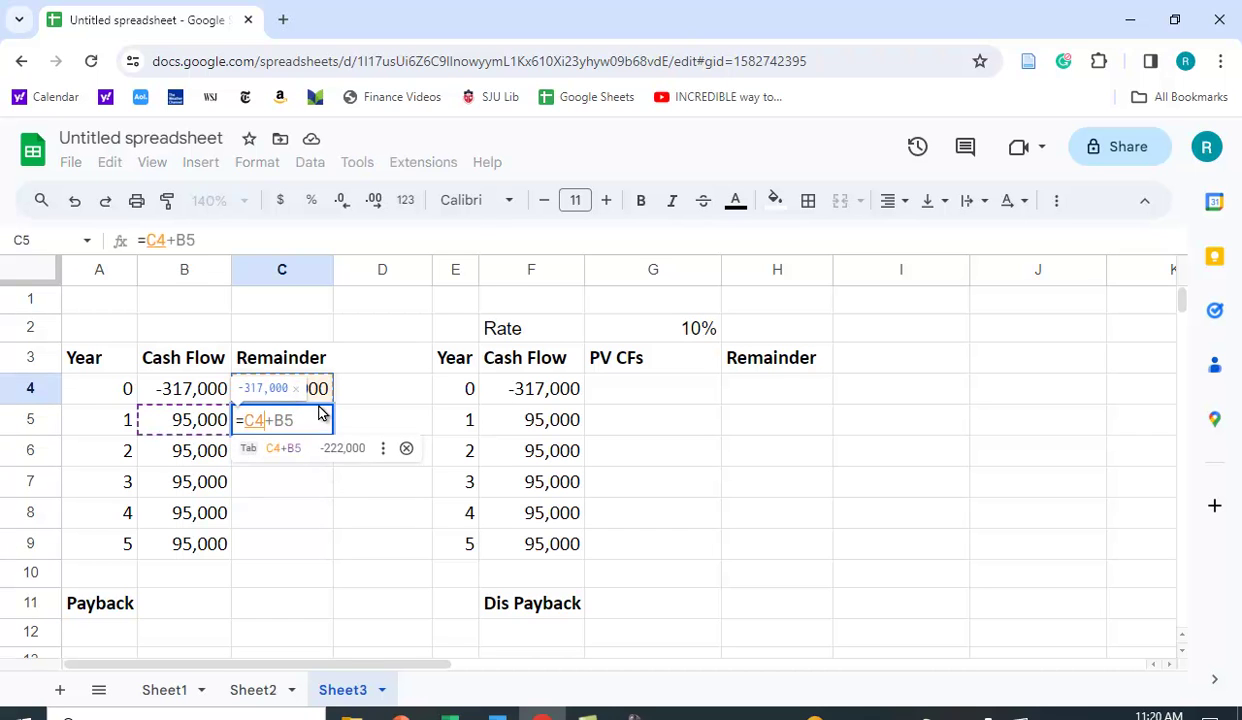
type("+")
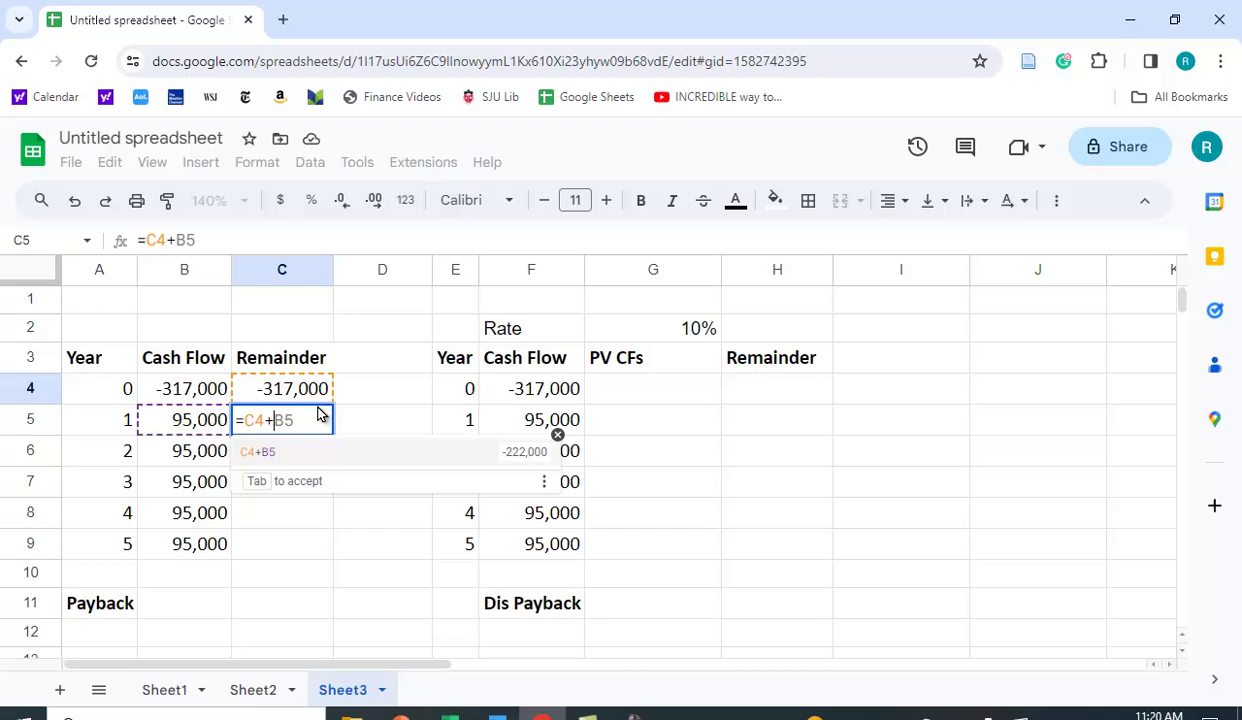
left_click(195, 424)
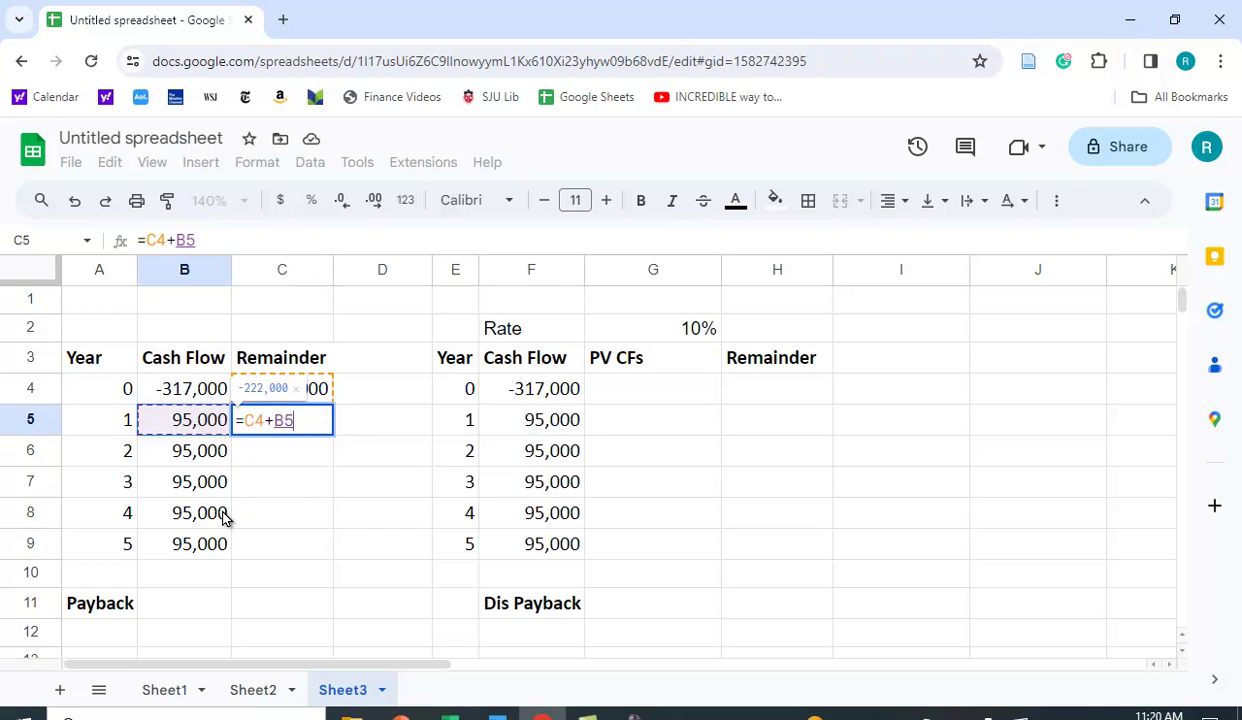
key("Return")
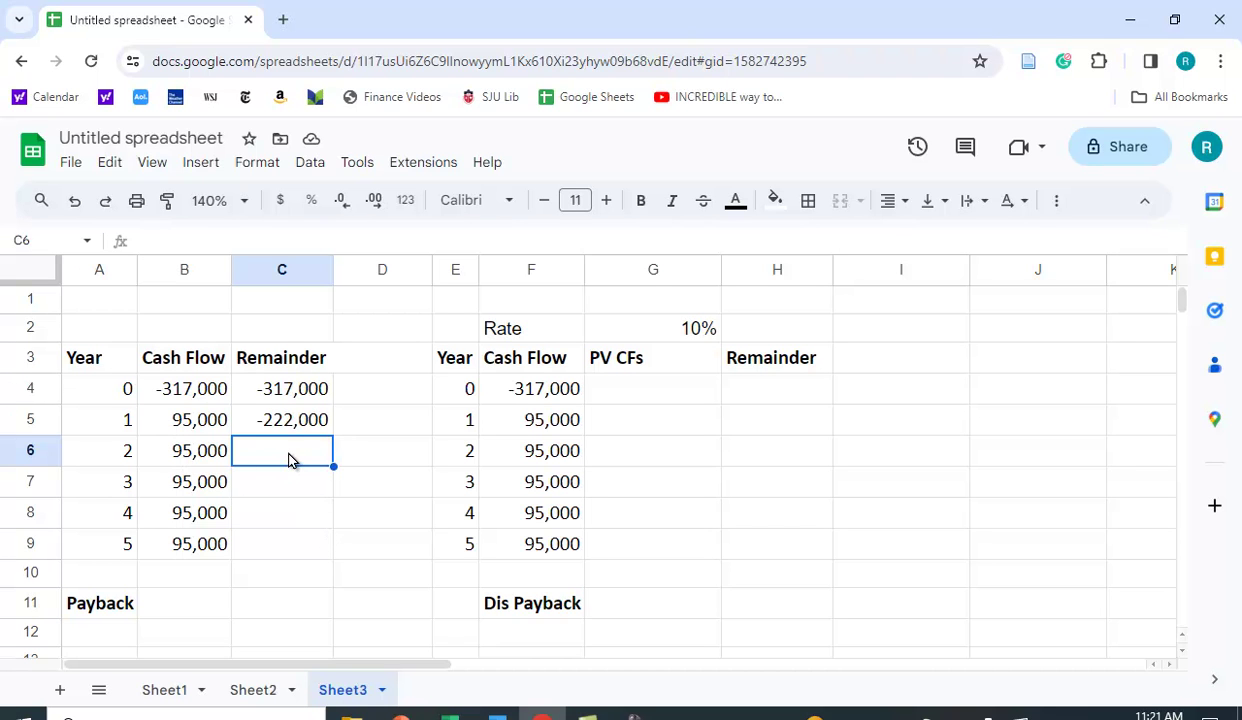
- Copy the C5 running-total formula down to C9, ending at 158,000 for year 5
left_click(295, 412)
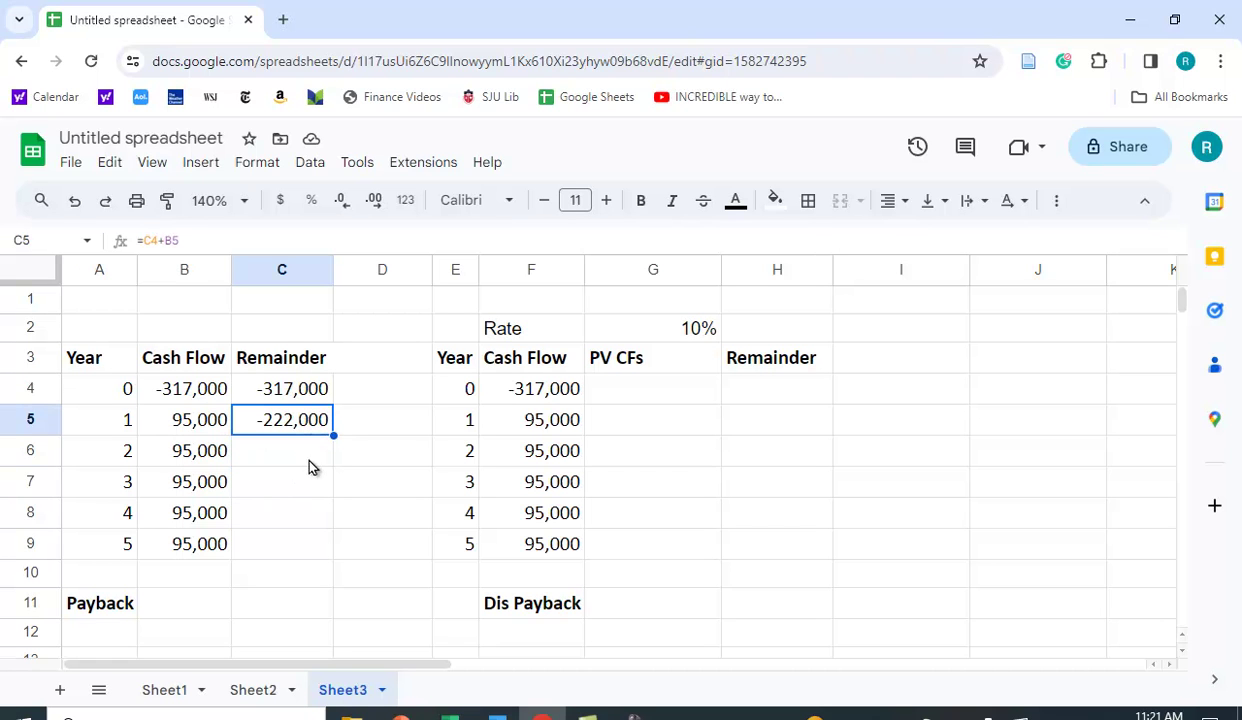
left_click_drag(333, 436, 371, 560)
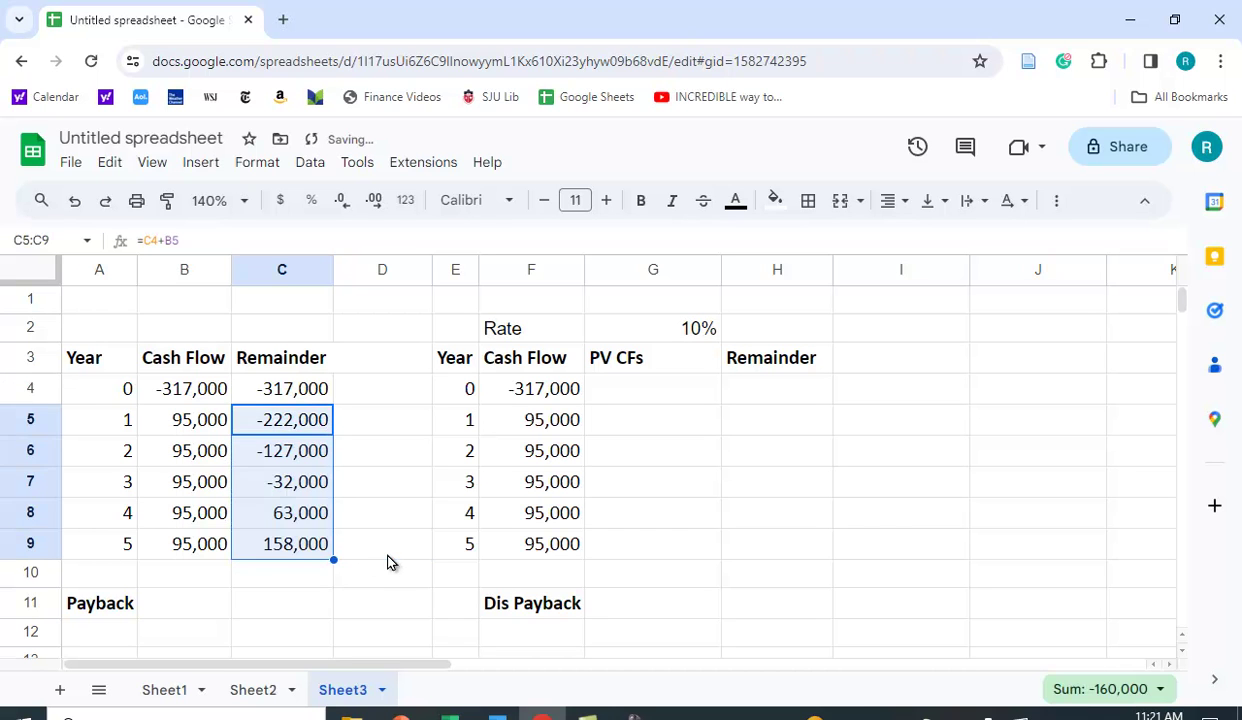
left_click(390, 552)
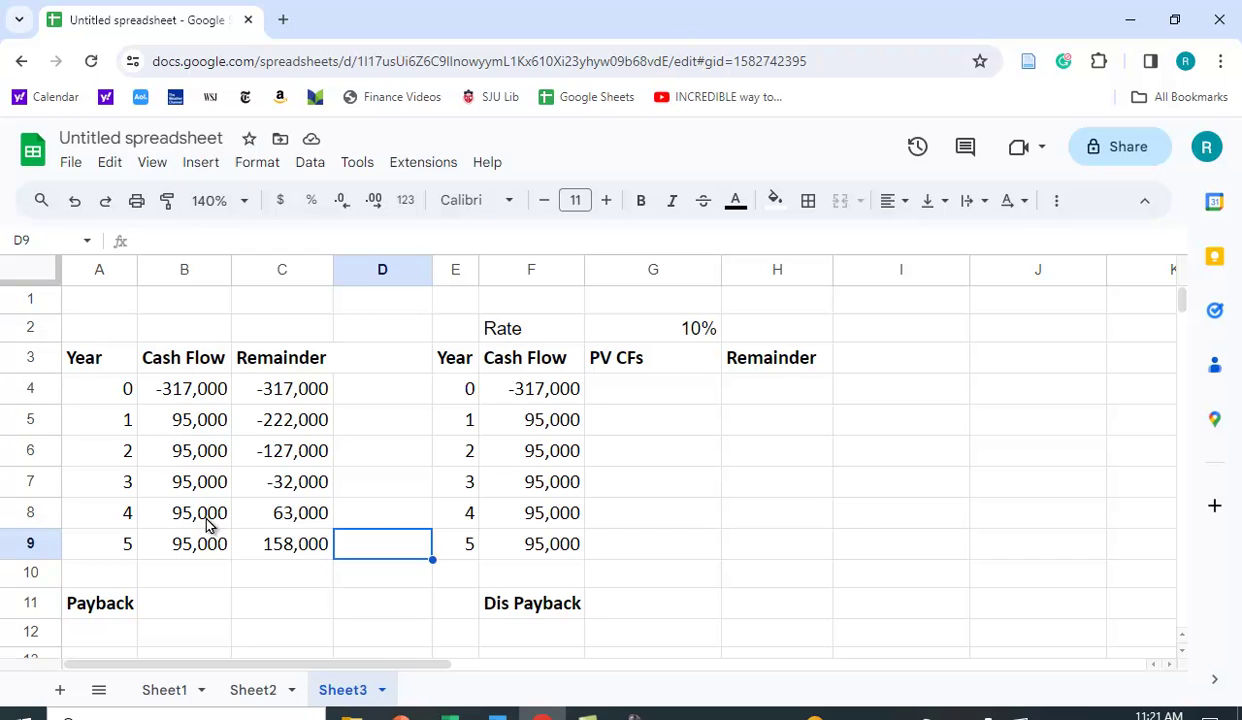
- Enter =3+-C7/B8 in C11 to get a payback period of 3.34
left_click(271, 611)
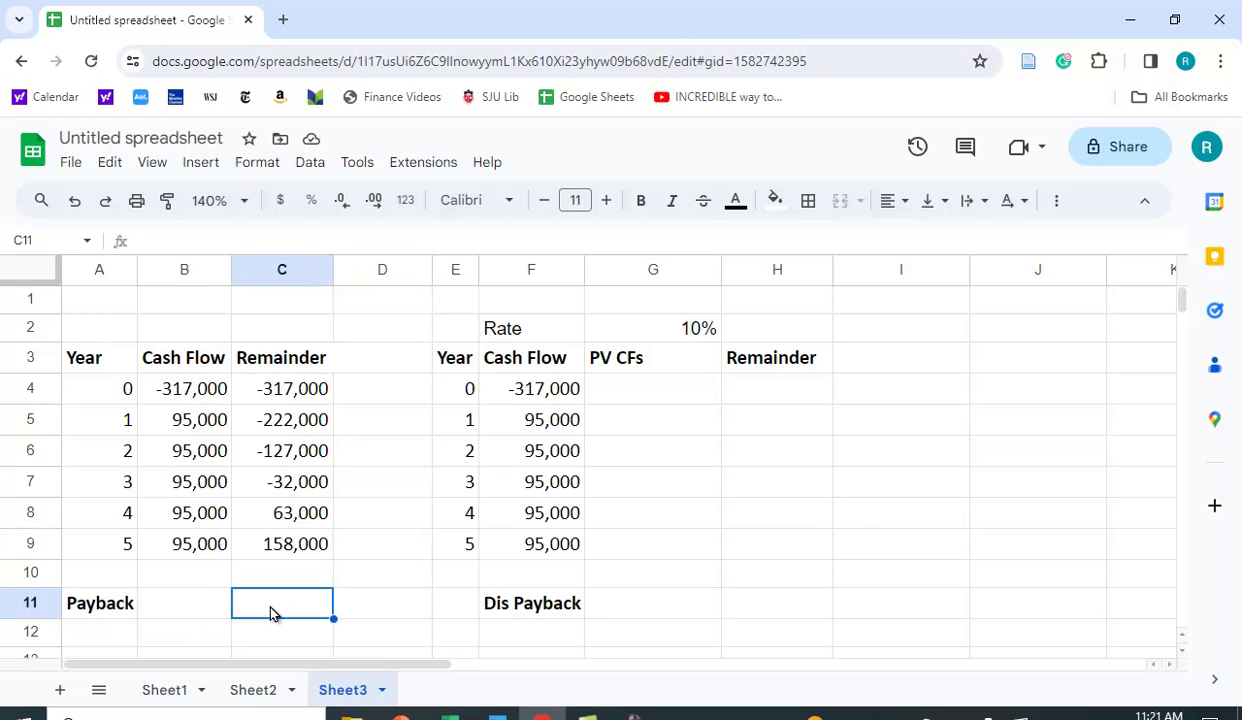
type("=")
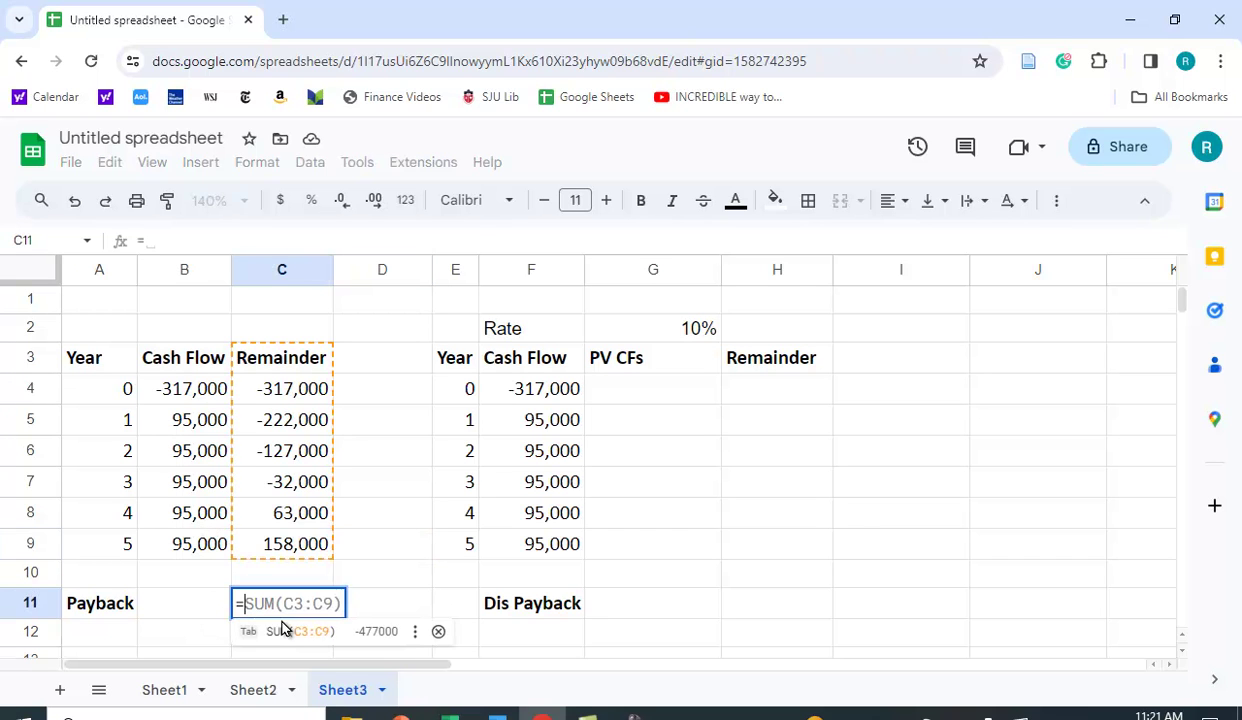
type("3")
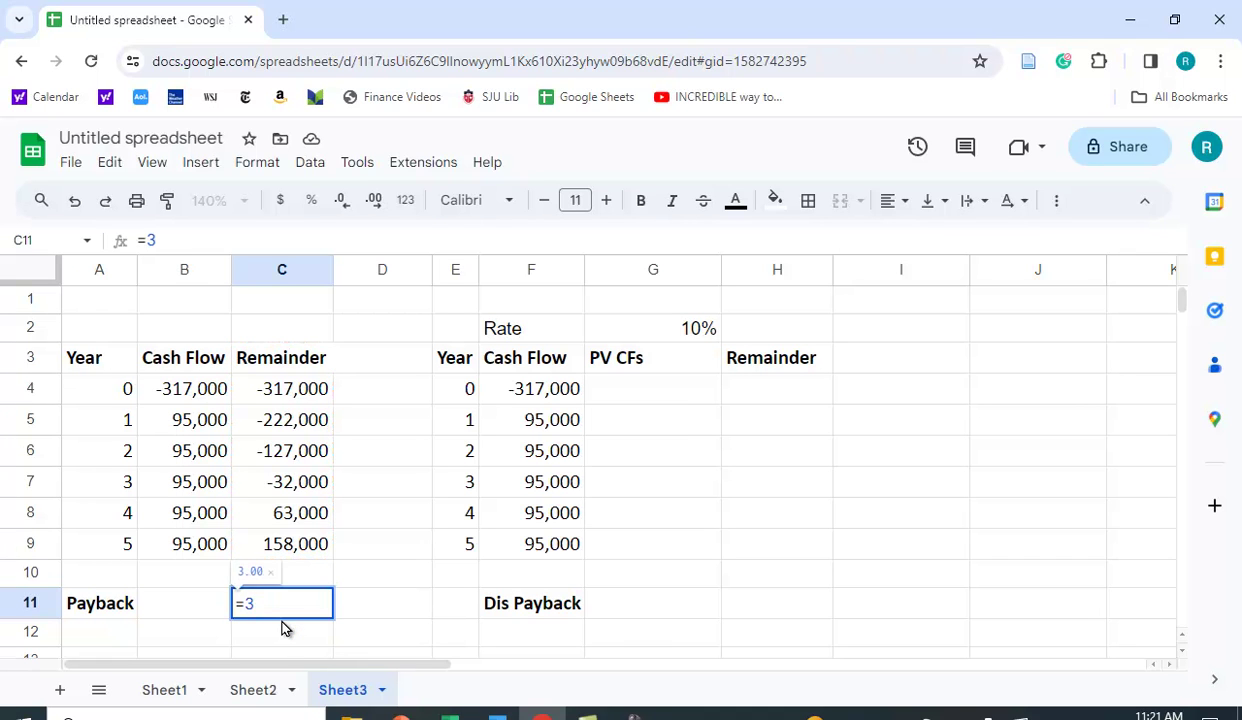
type("+")
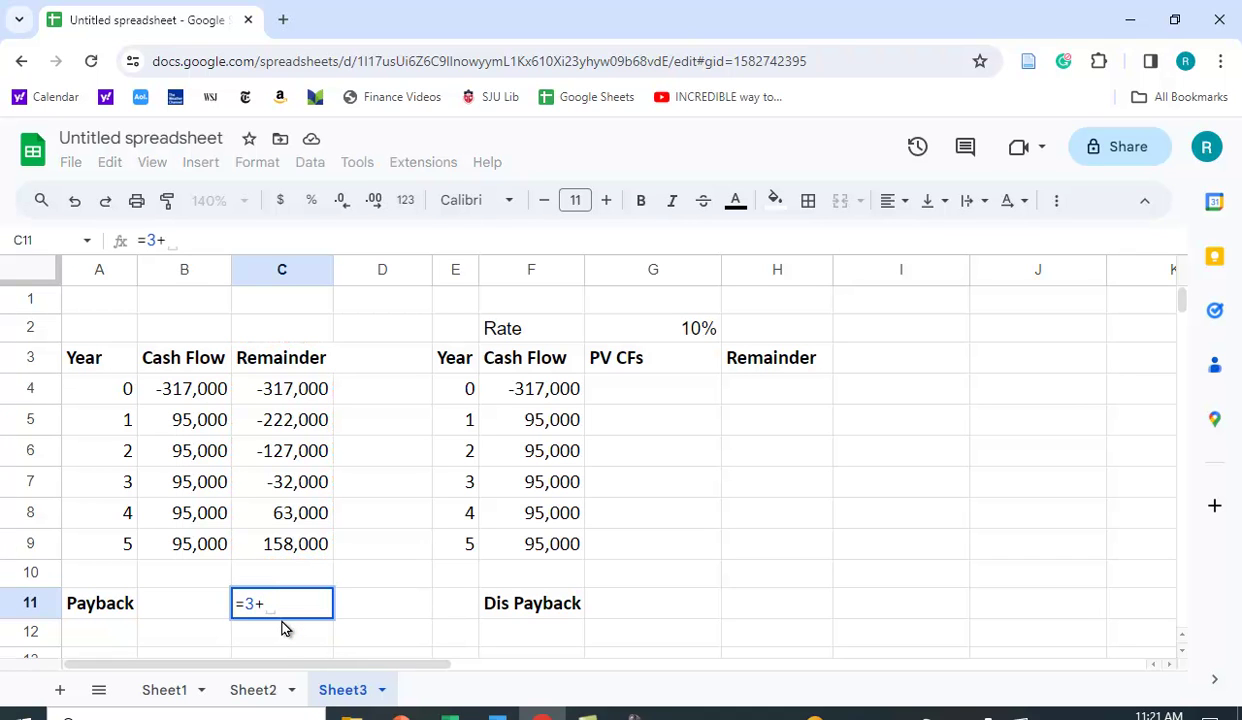
type("-")
left_click(284, 488)
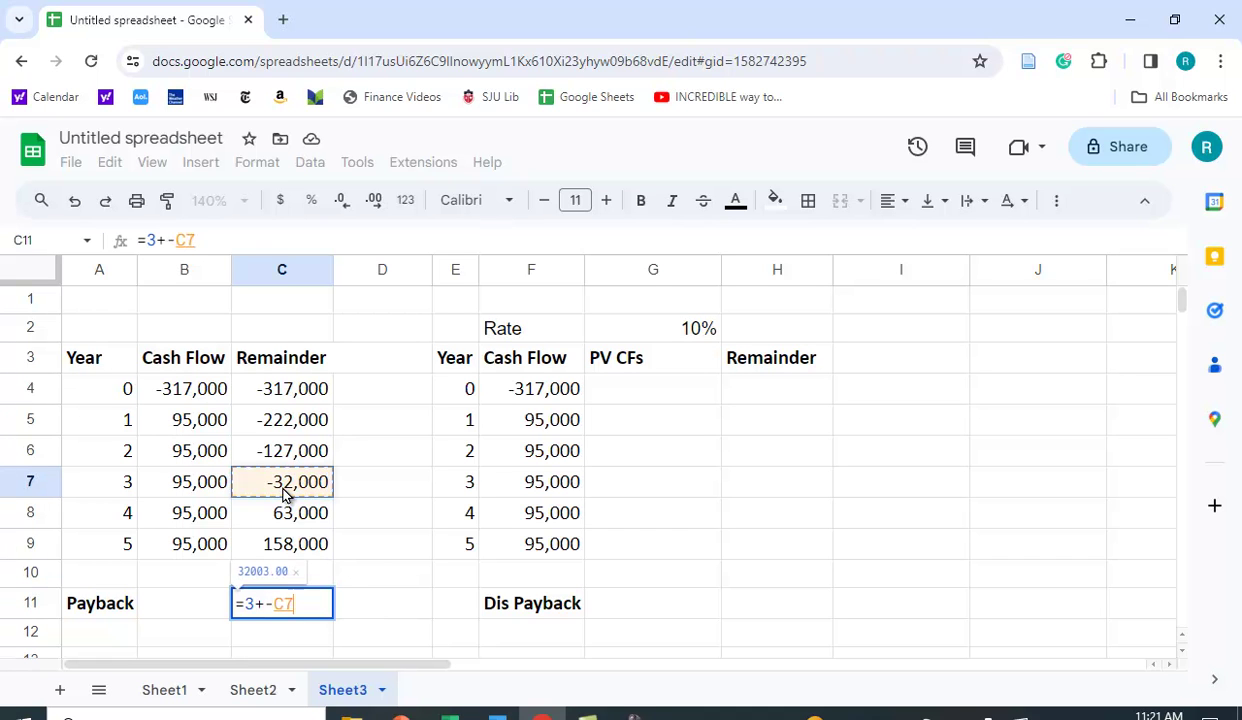
type("/")
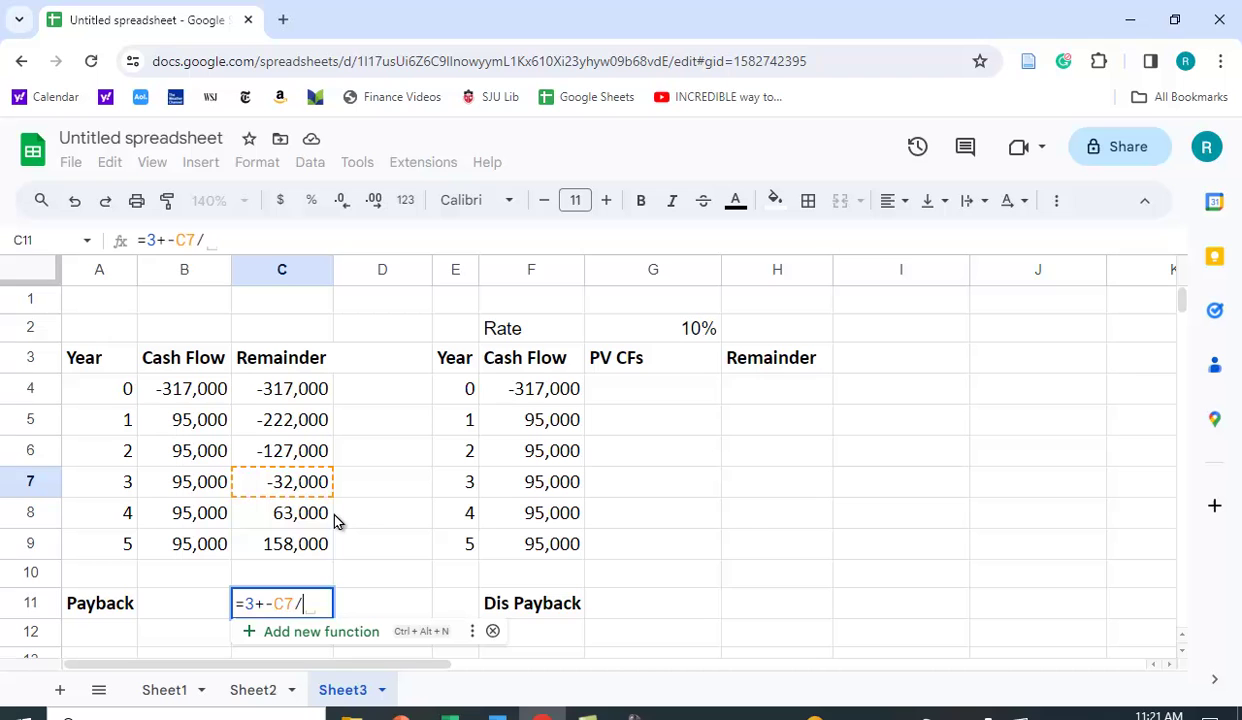
left_click(184, 523)
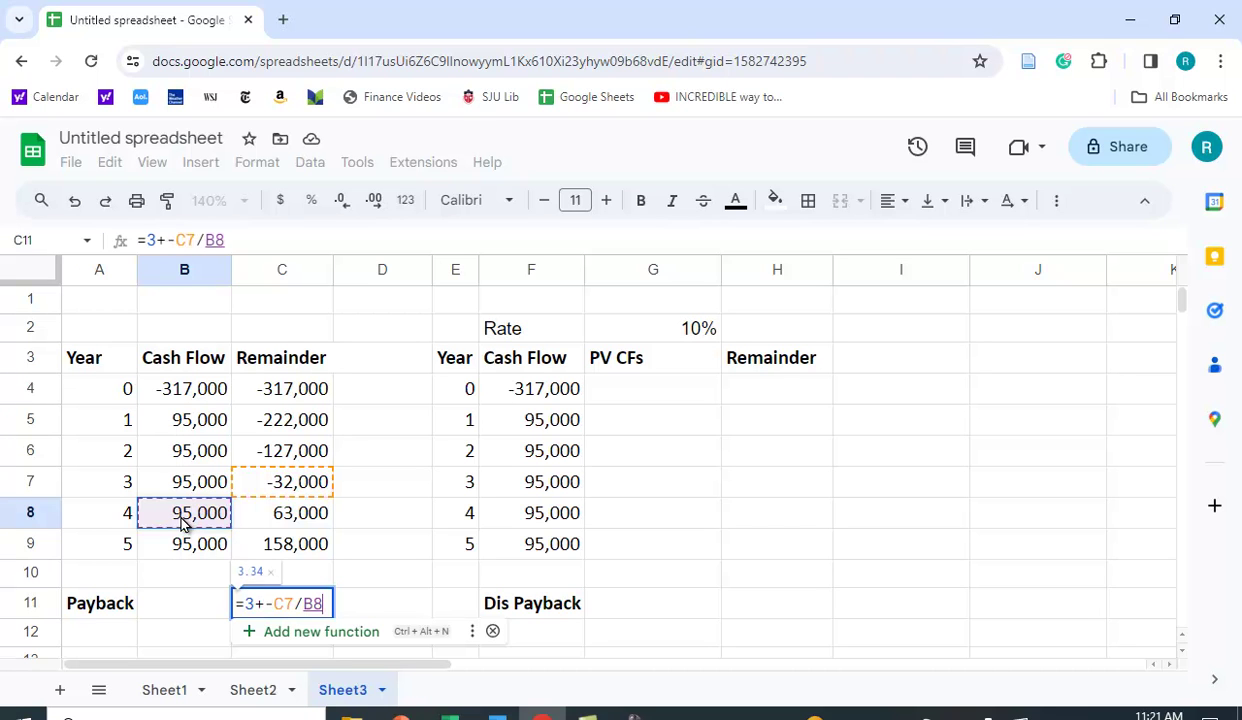
key("Return")
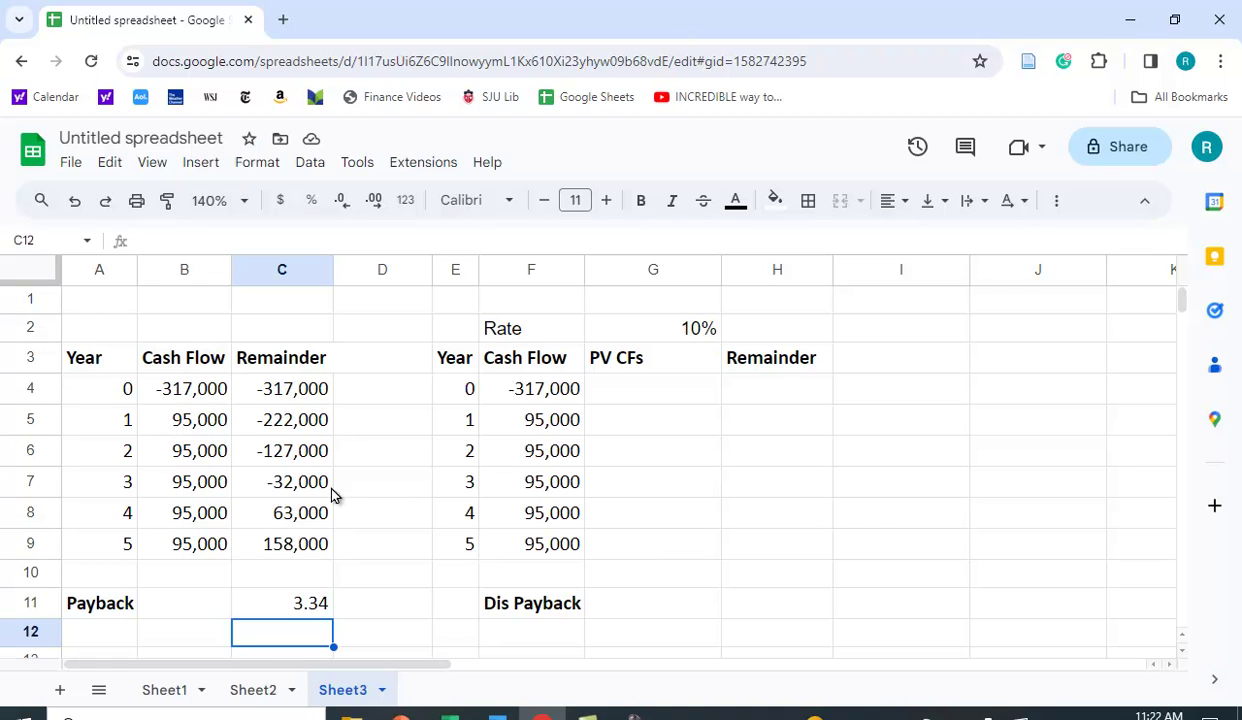
- Enter =pv($G$2,E4,0,F4) in G4 for the year 0 present value at 10%
left_click(614, 396)
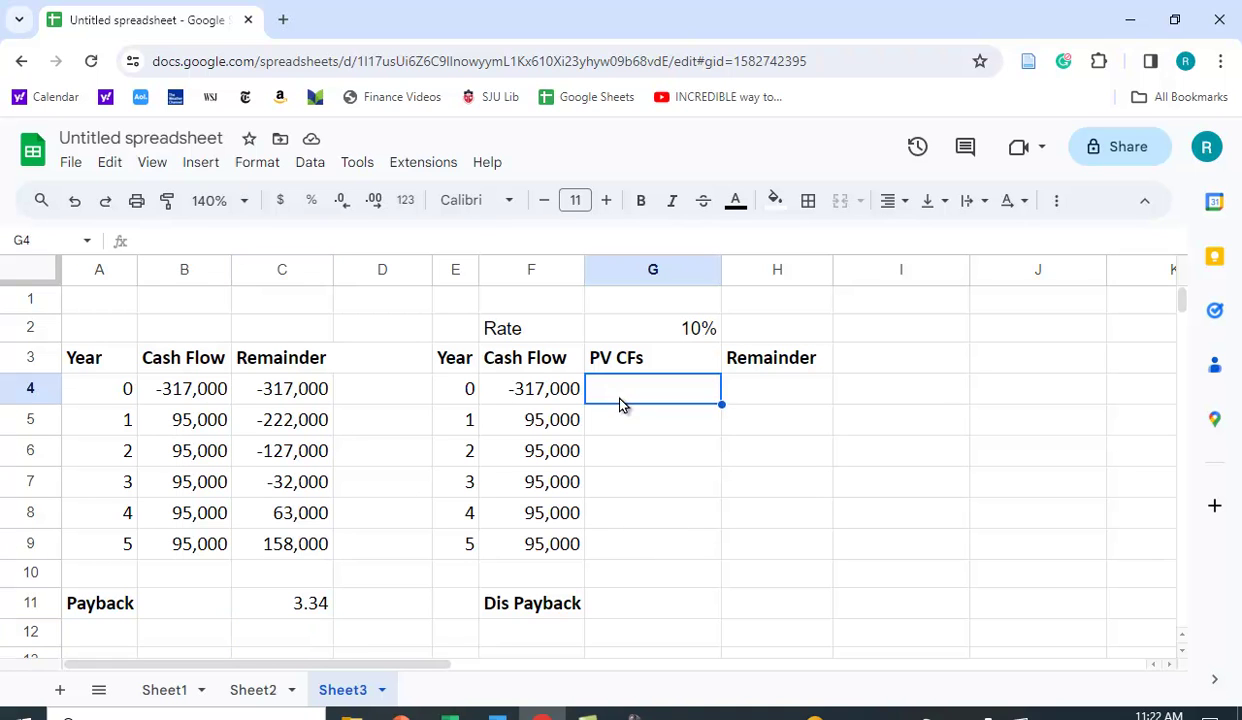
type("=")
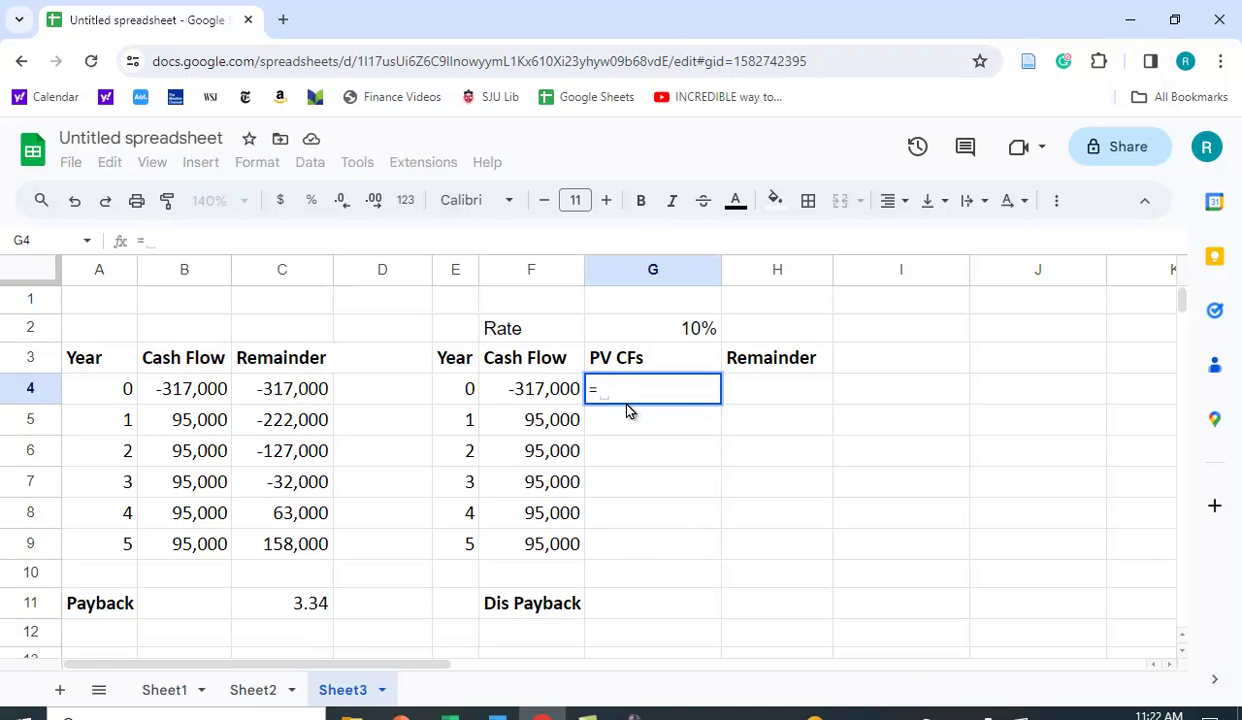
type("pv(")
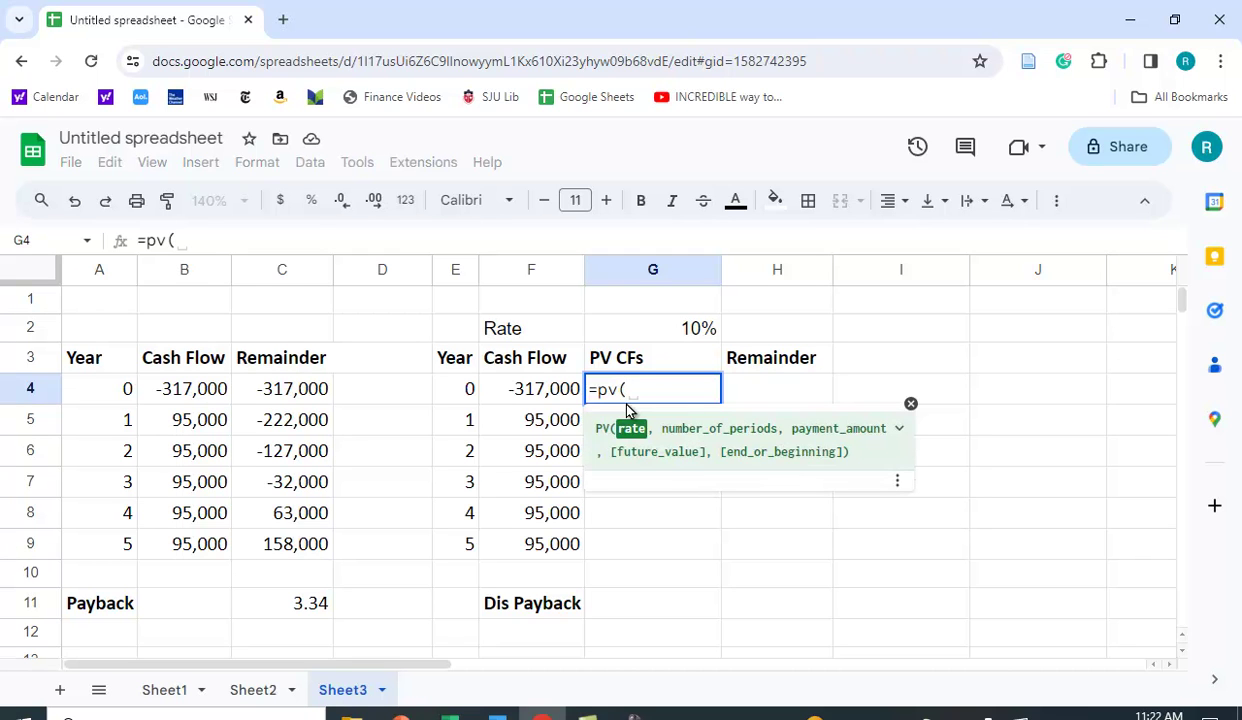
left_click(685, 333)
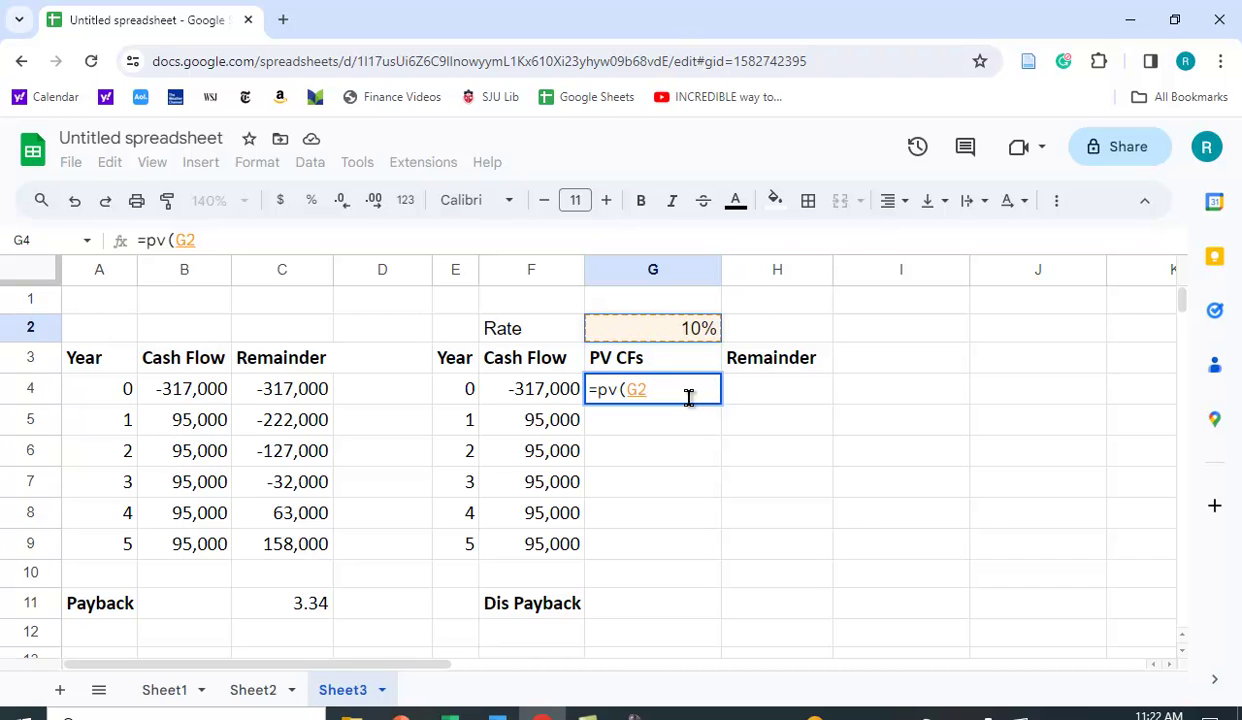
key("F4")
type(",")
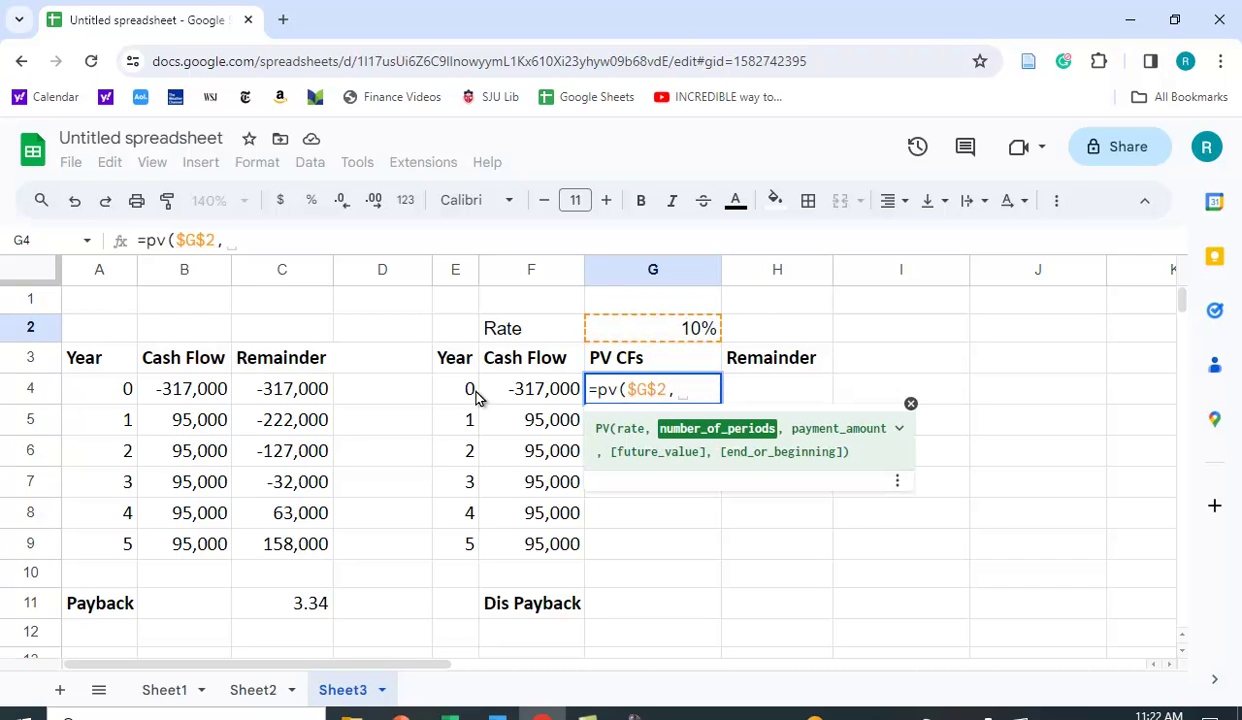
left_click(446, 386)
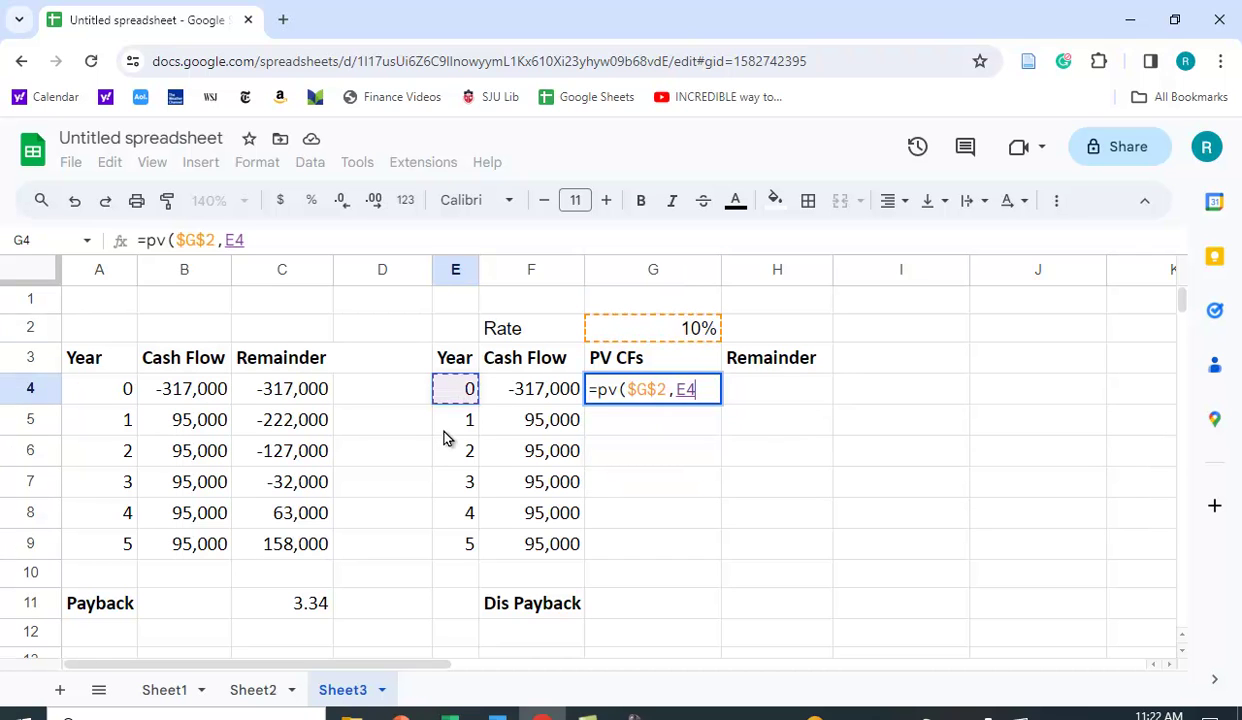
type(",")
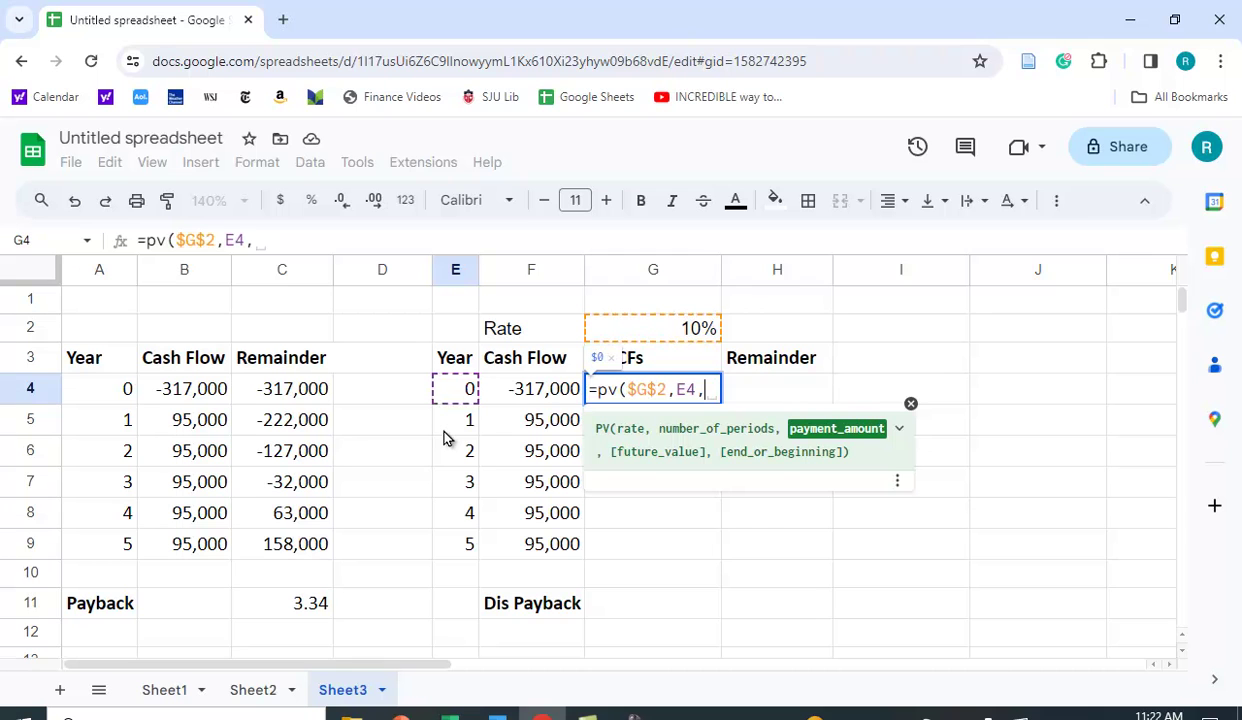
type("0")
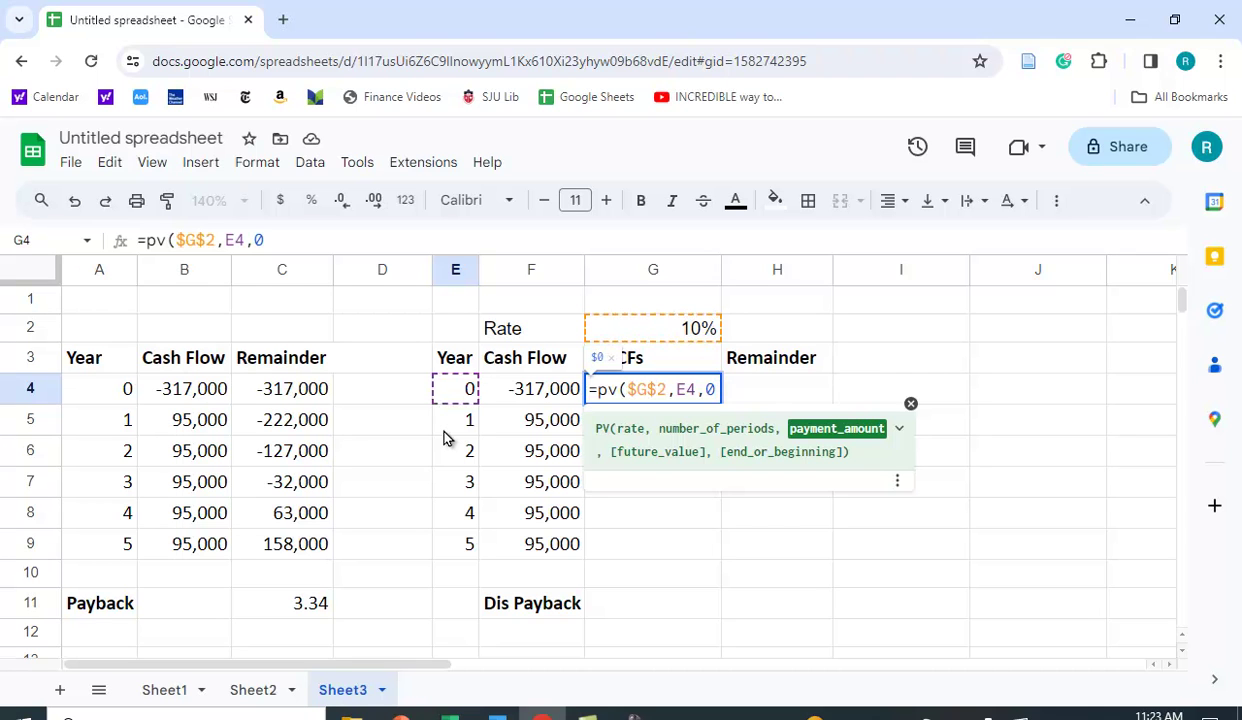
type(",")
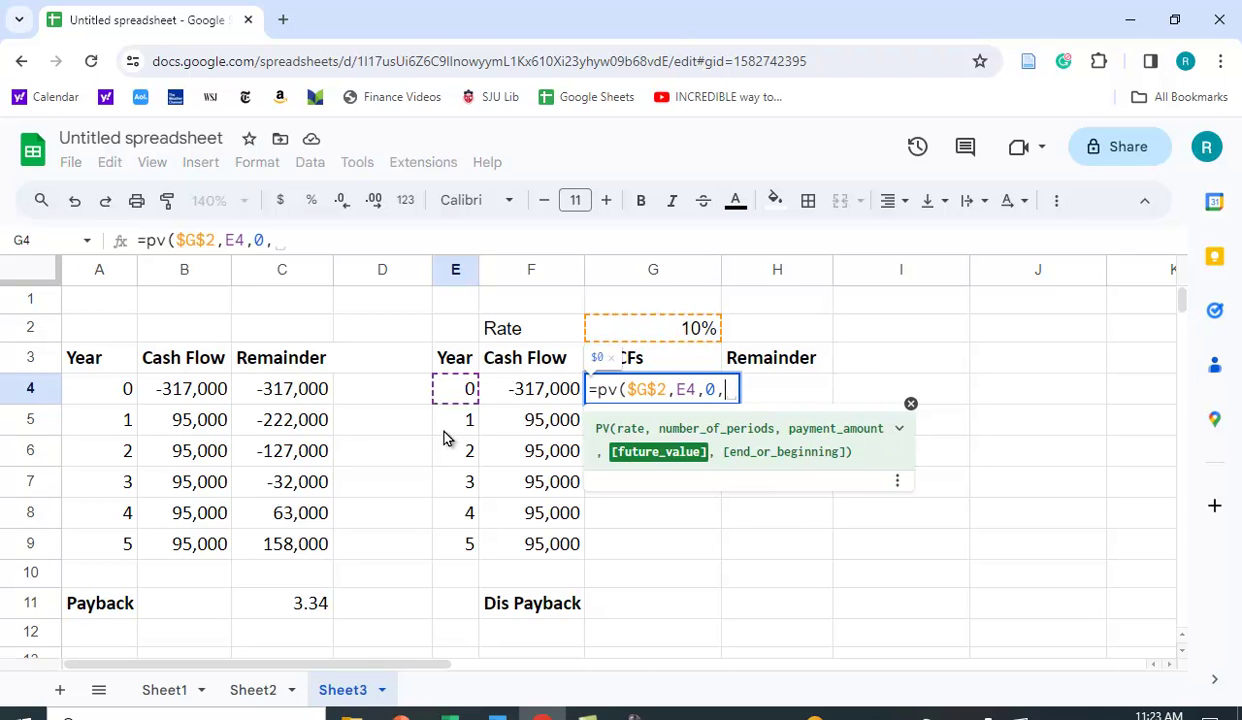
left_click(548, 392)
type(")")
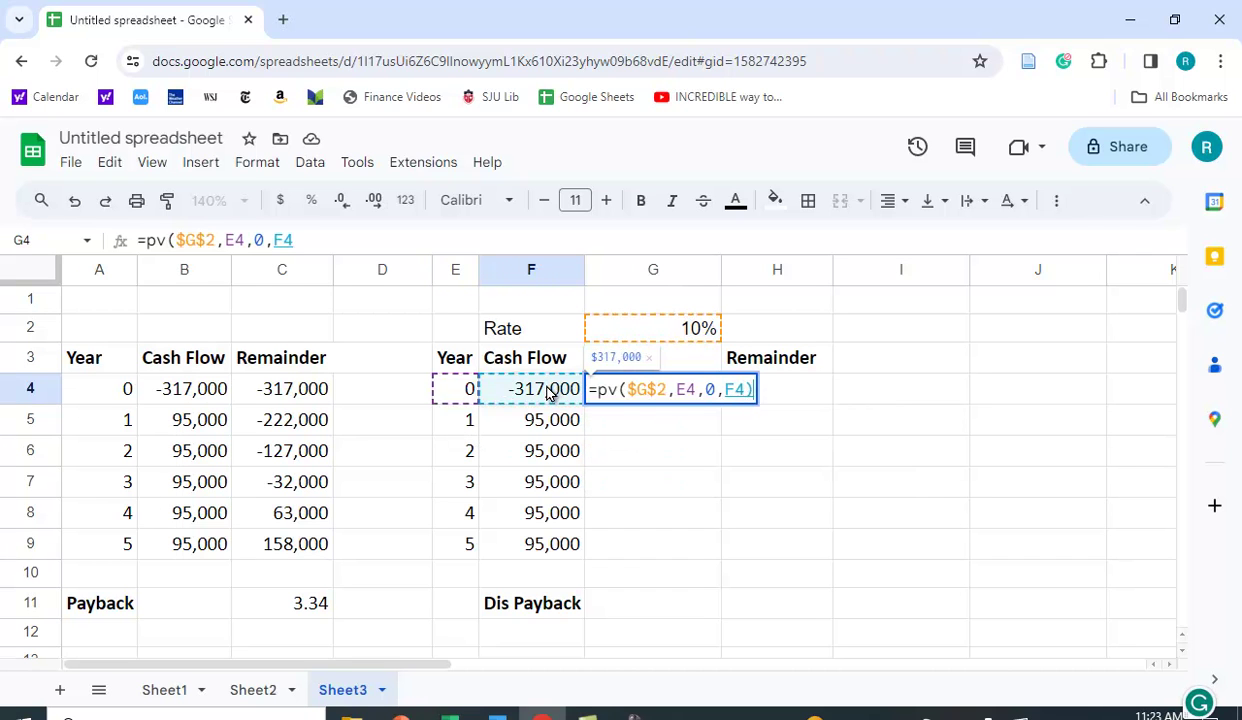
key("Return")
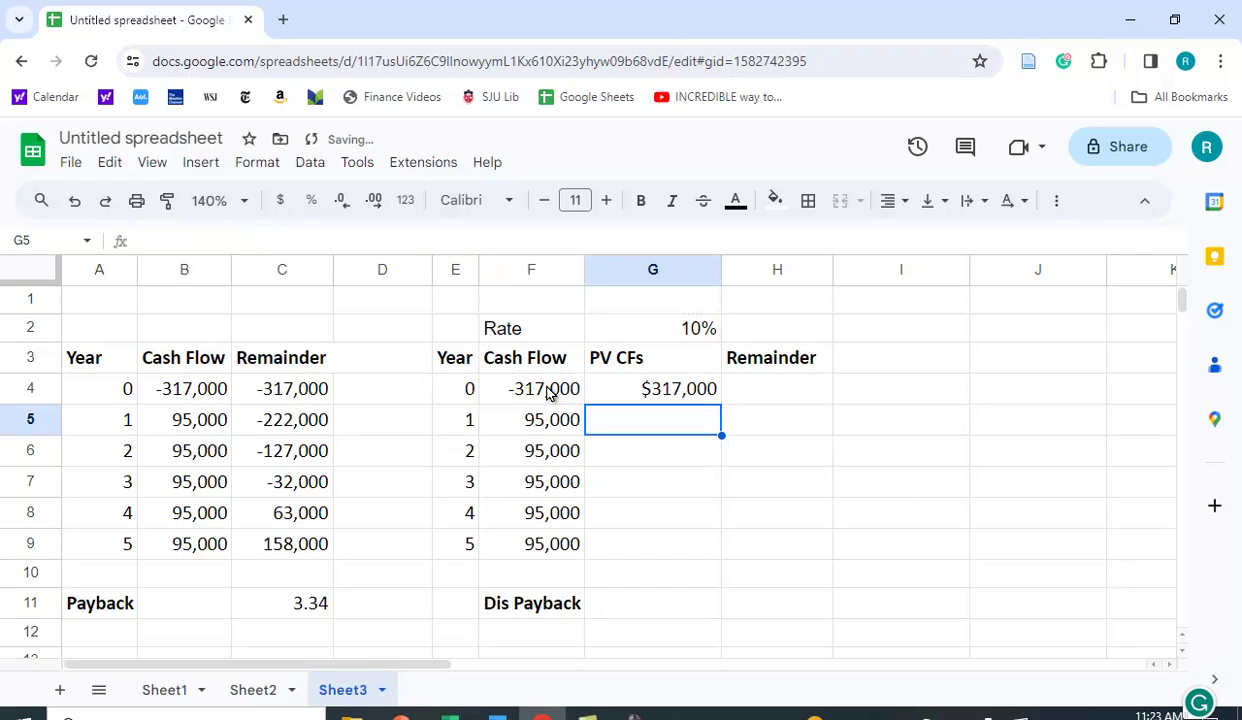
- Negate the G4 formula to show -$317,000 and fill it down to G9 ($58,988)
left_click(674, 398)
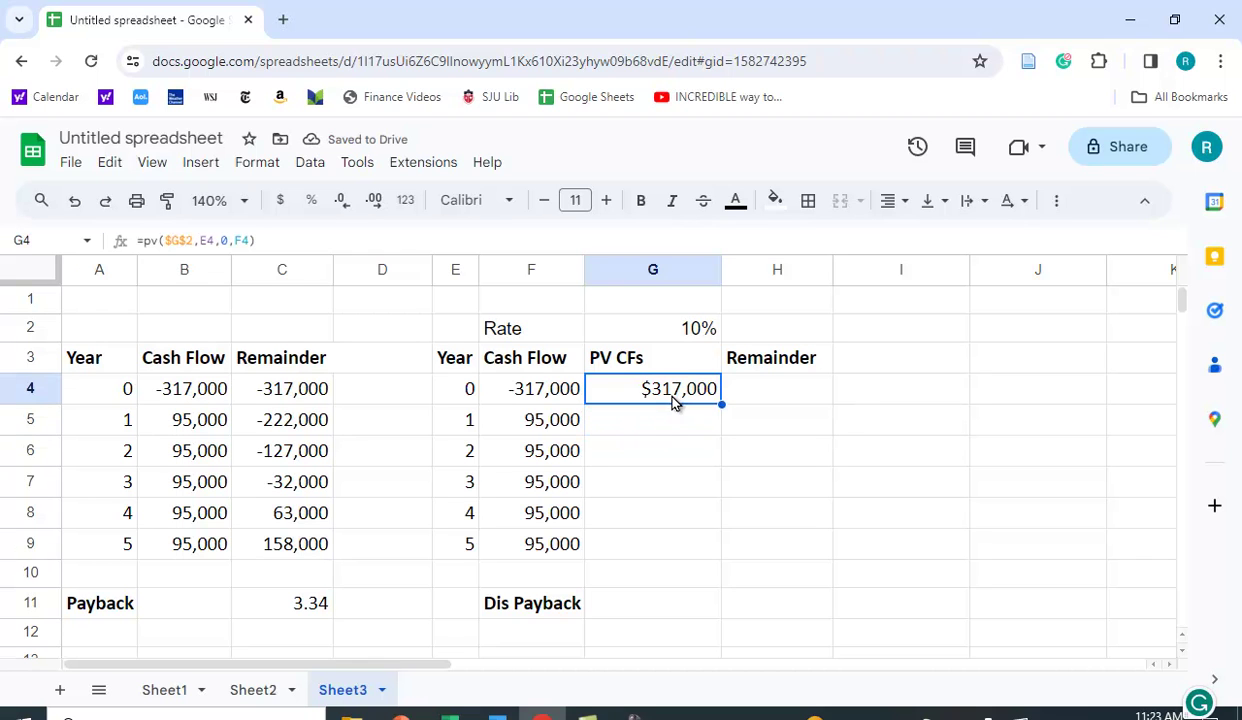
left_click(145, 242)
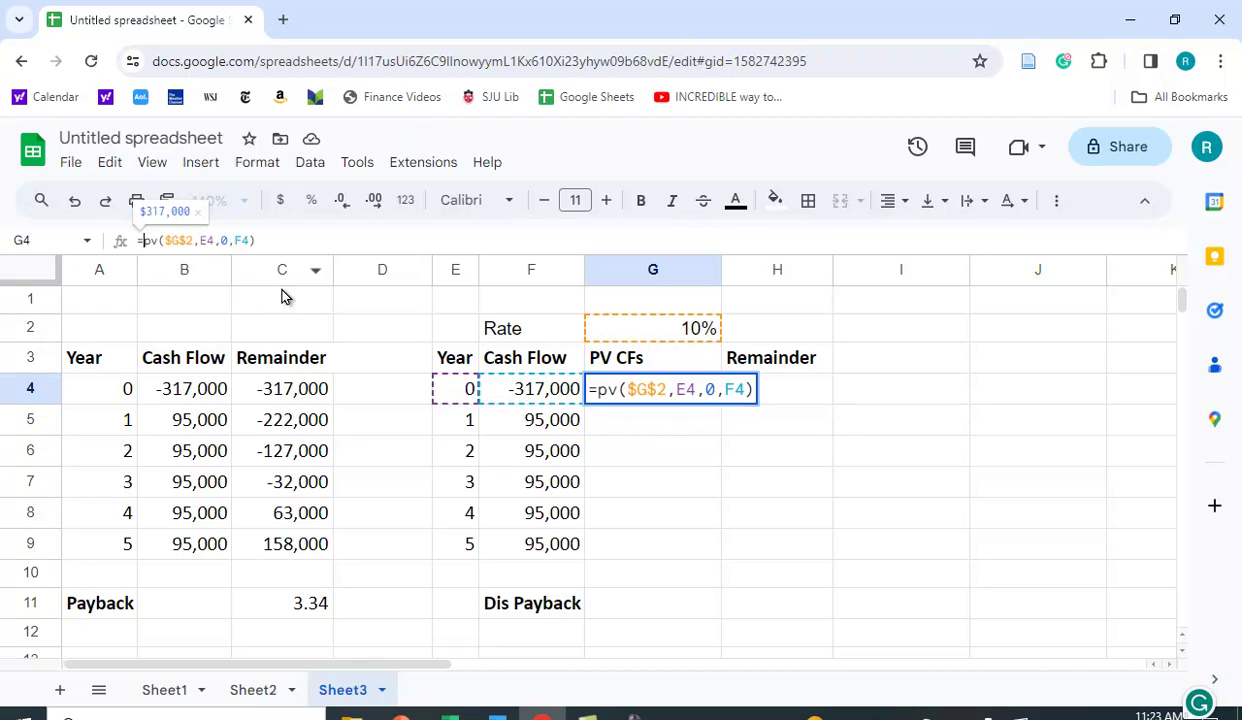
key("Return")
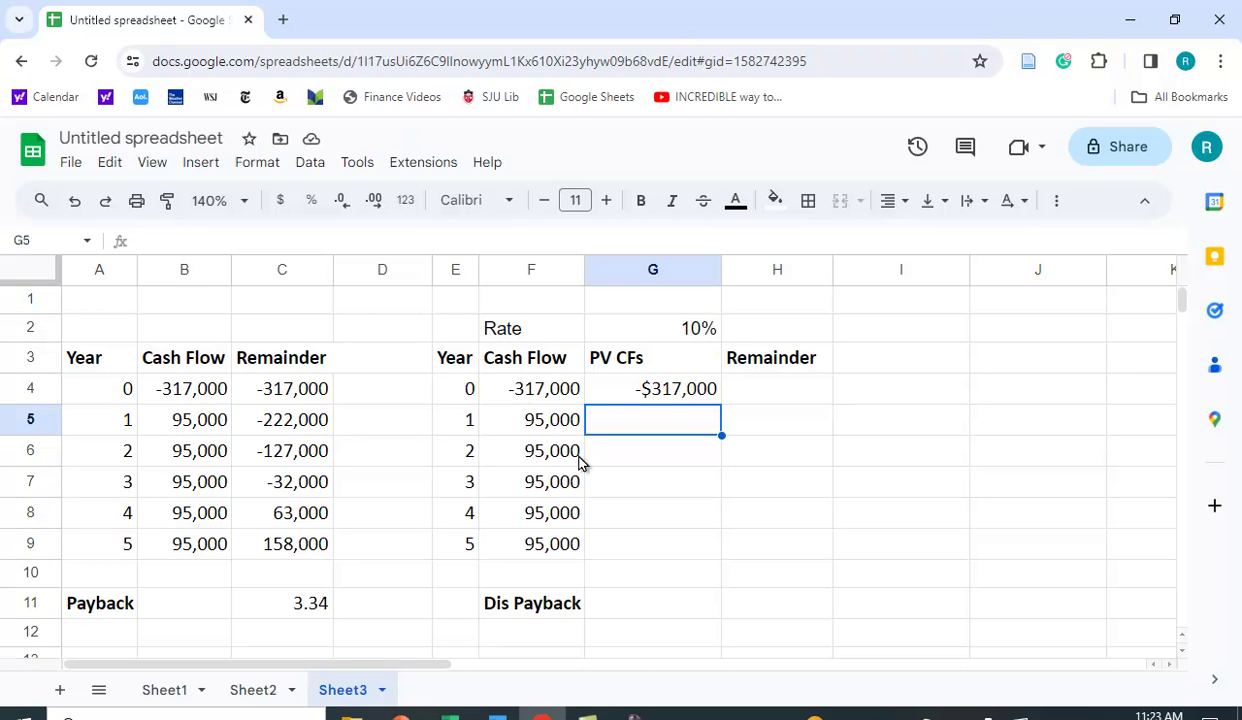
left_click(657, 386)
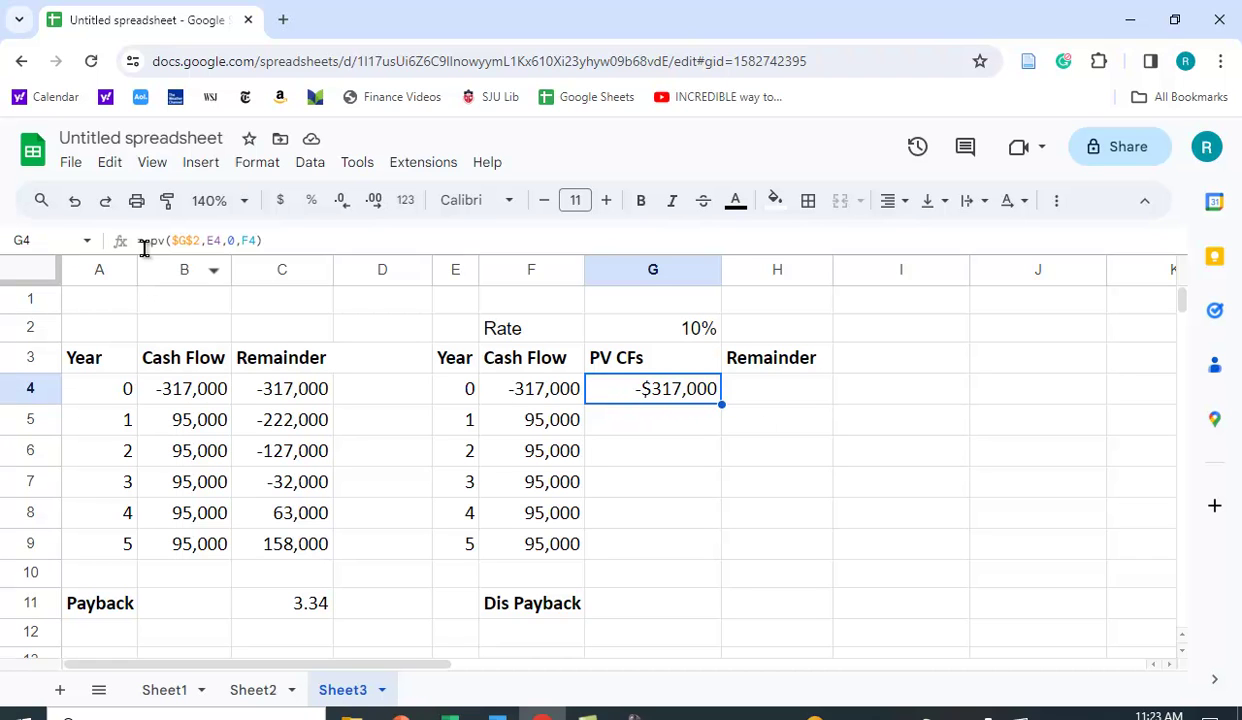
left_click_drag(719, 406, 720, 537)
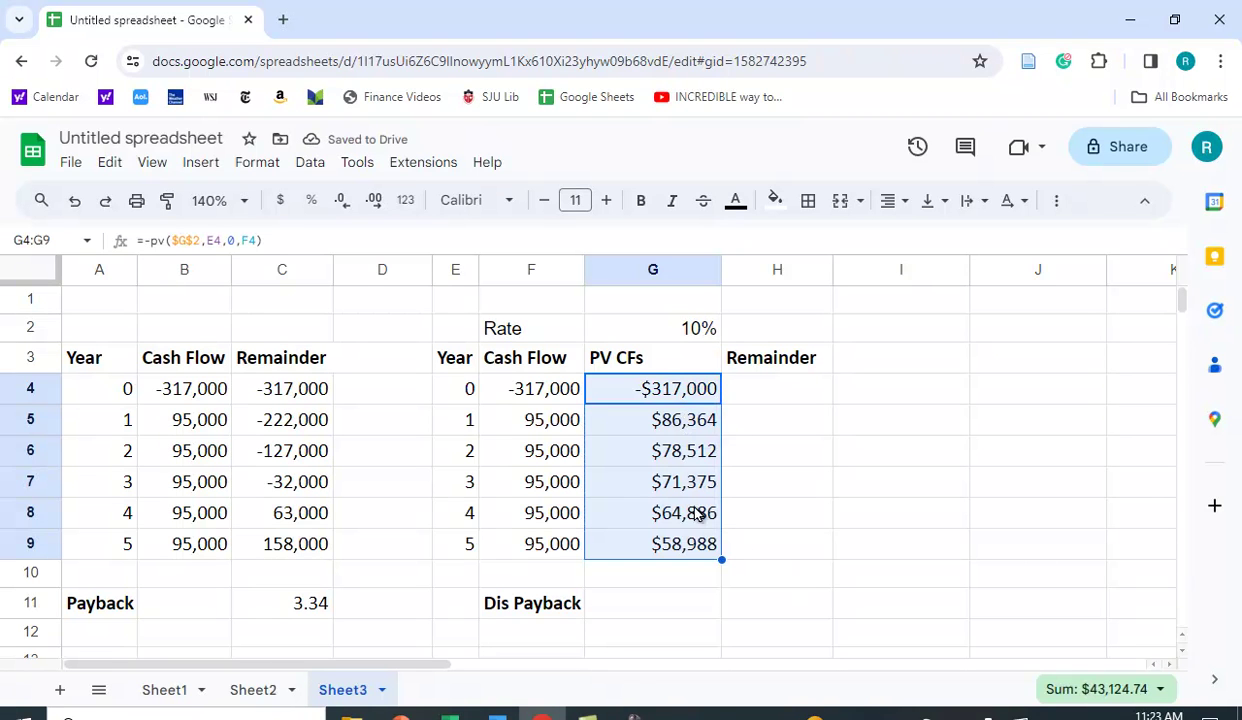
left_click(650, 431)
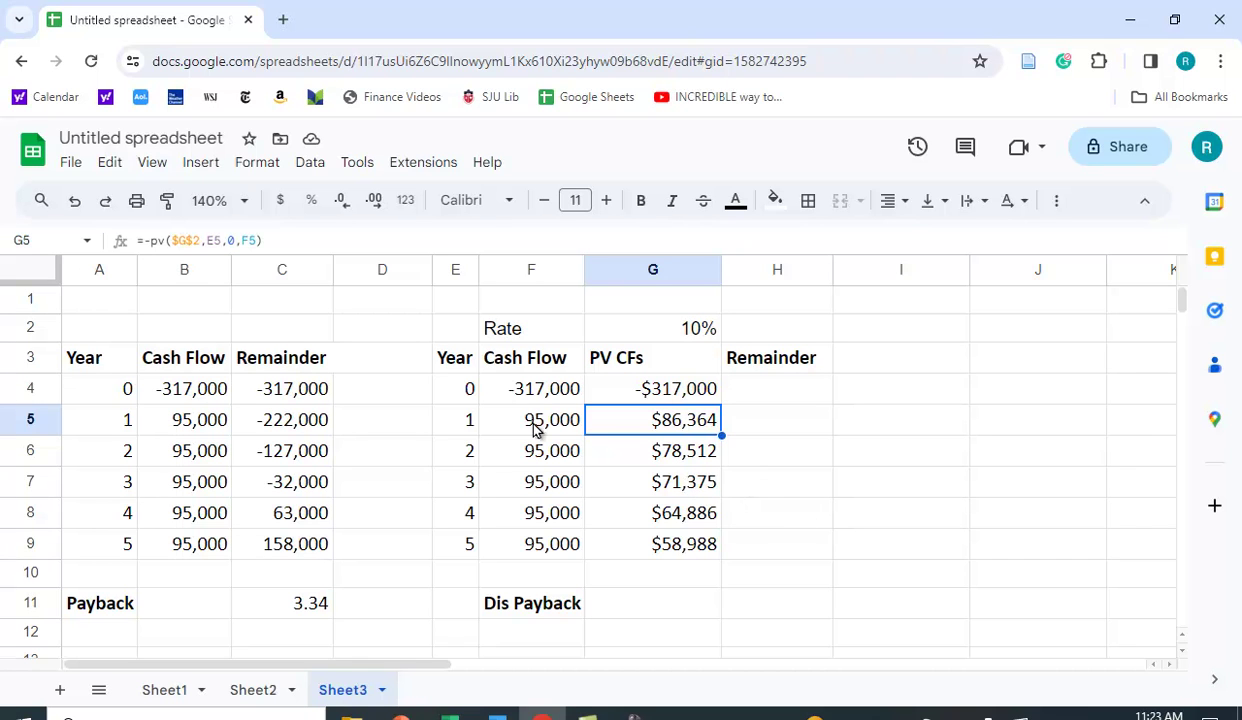
- Enter =G4 in H4 for a year 0 discounted remainder of -$317,000
left_click(745, 395)
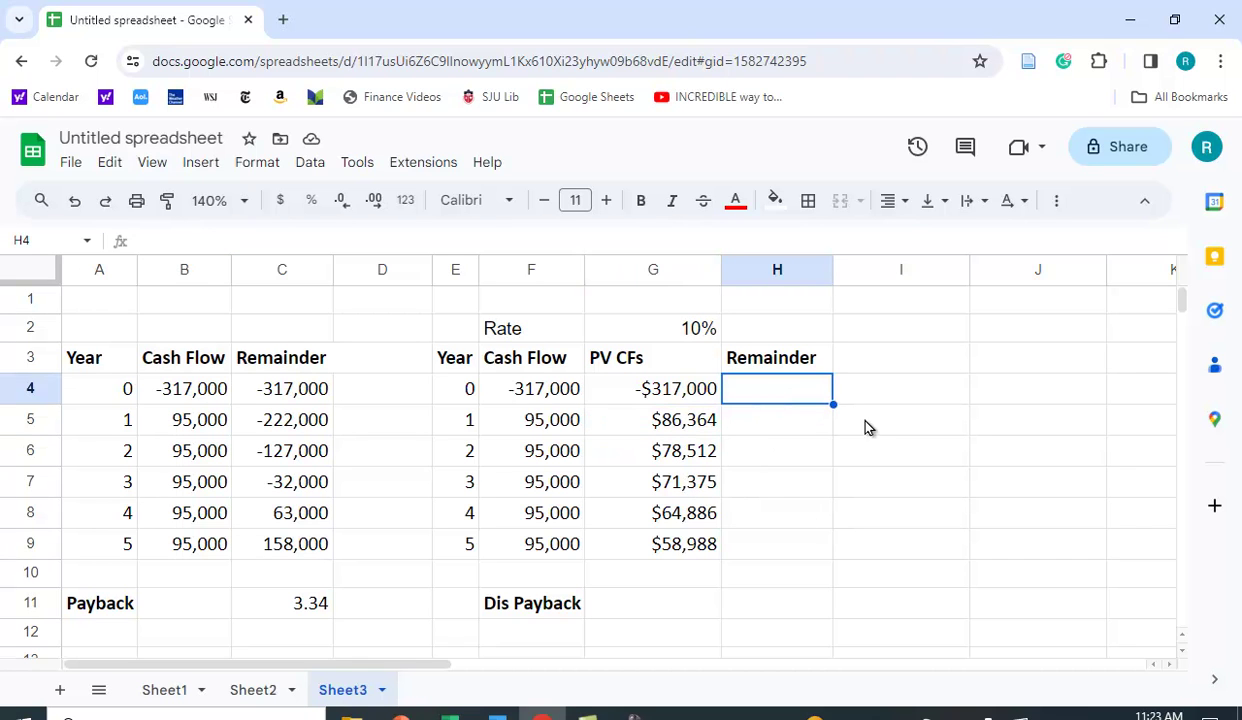
type("=")
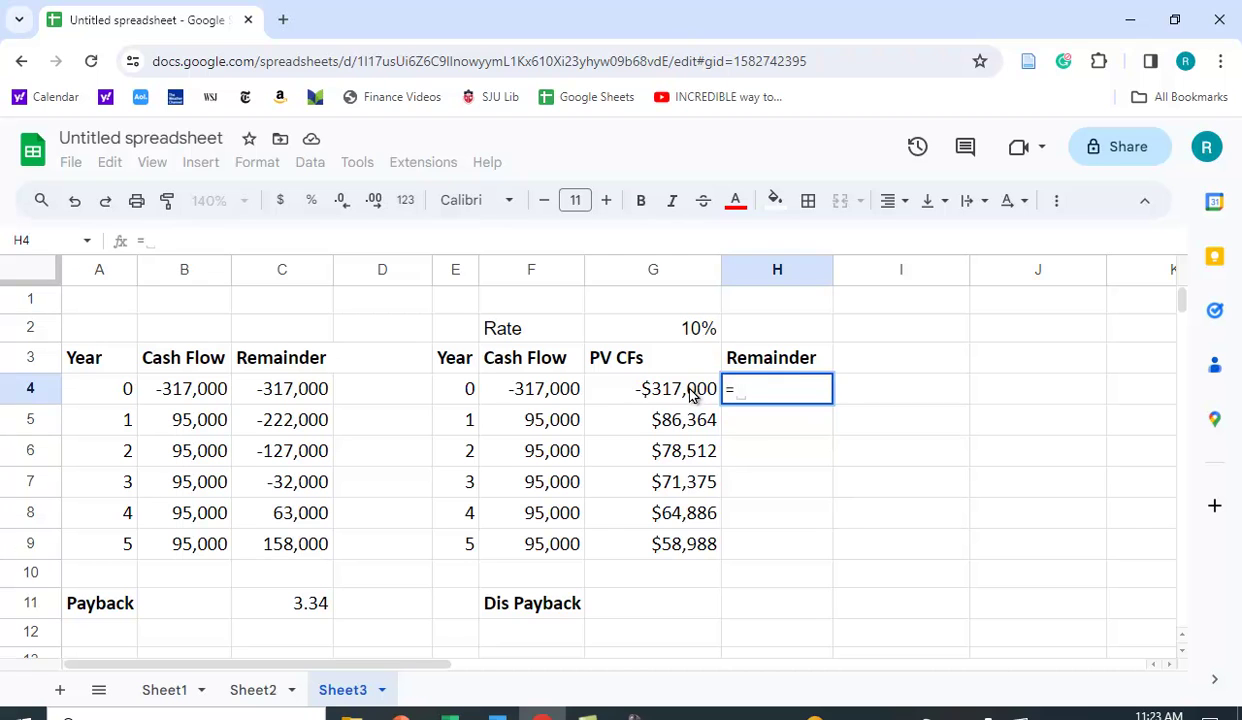
left_click(692, 395)
key("Return")
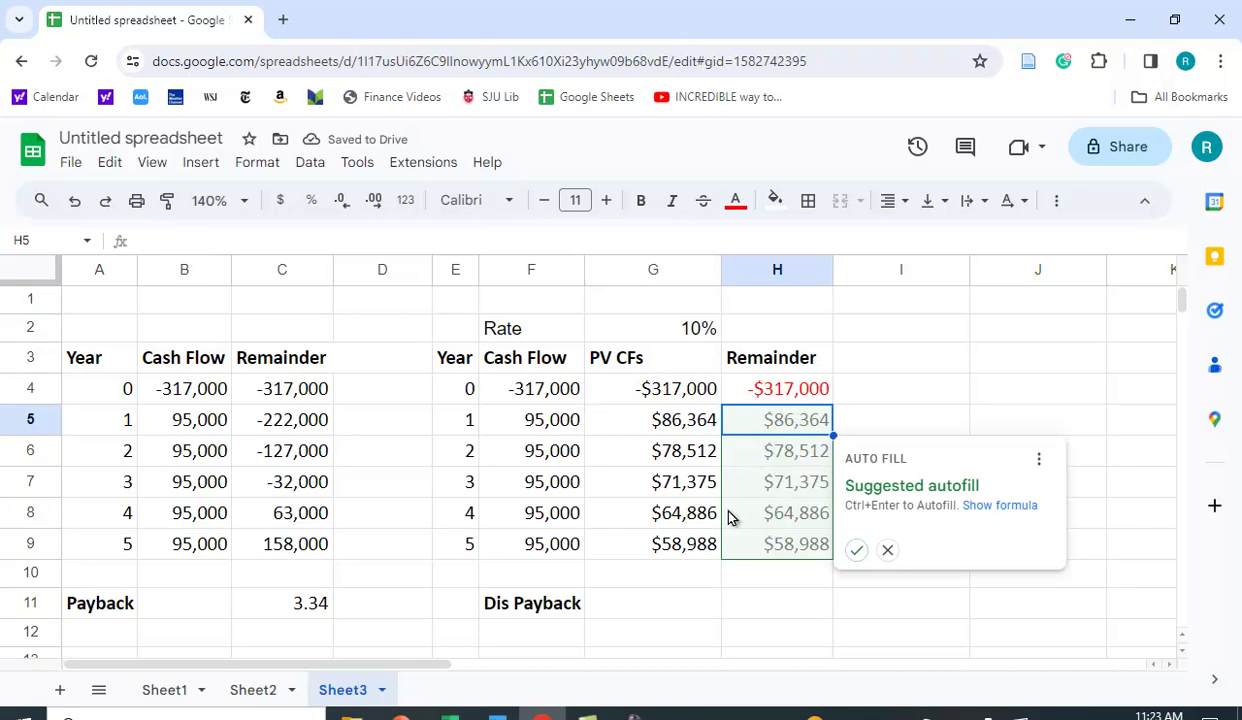
left_click(788, 425)
- Enter =H4+G5 in H5 and fill it down to H9, ending at $43,125
type("=")
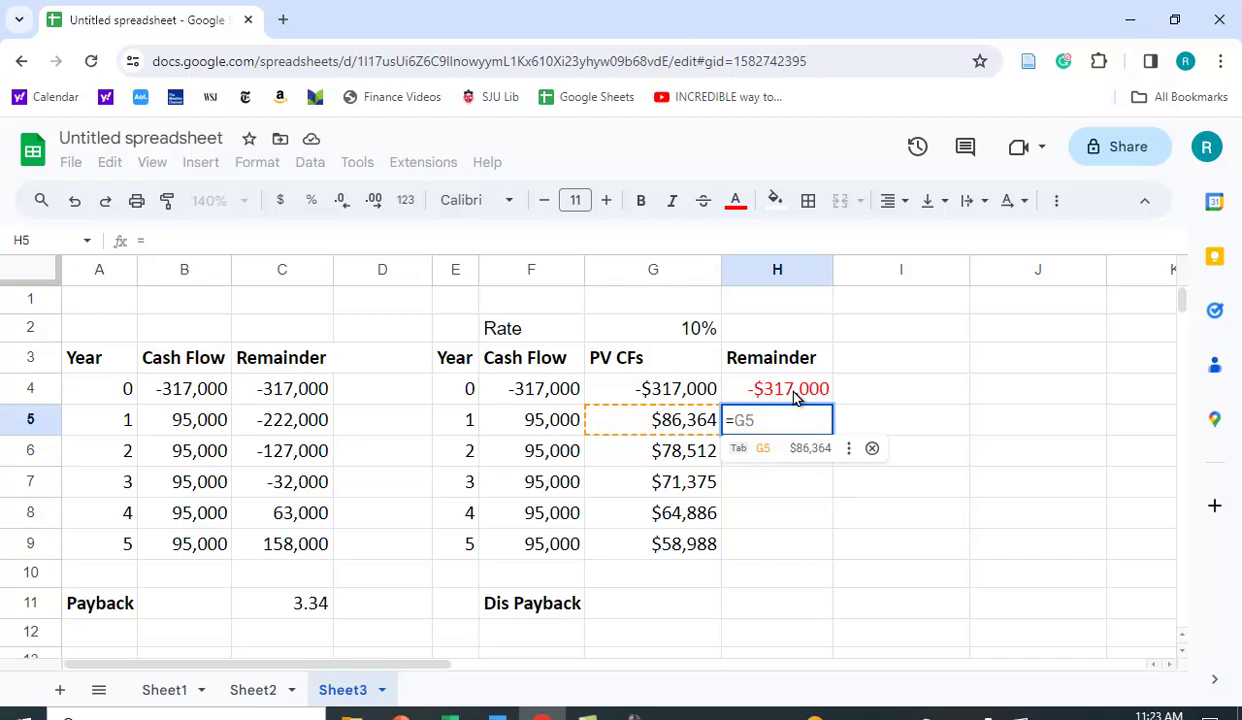
left_click(790, 392)
type("+")
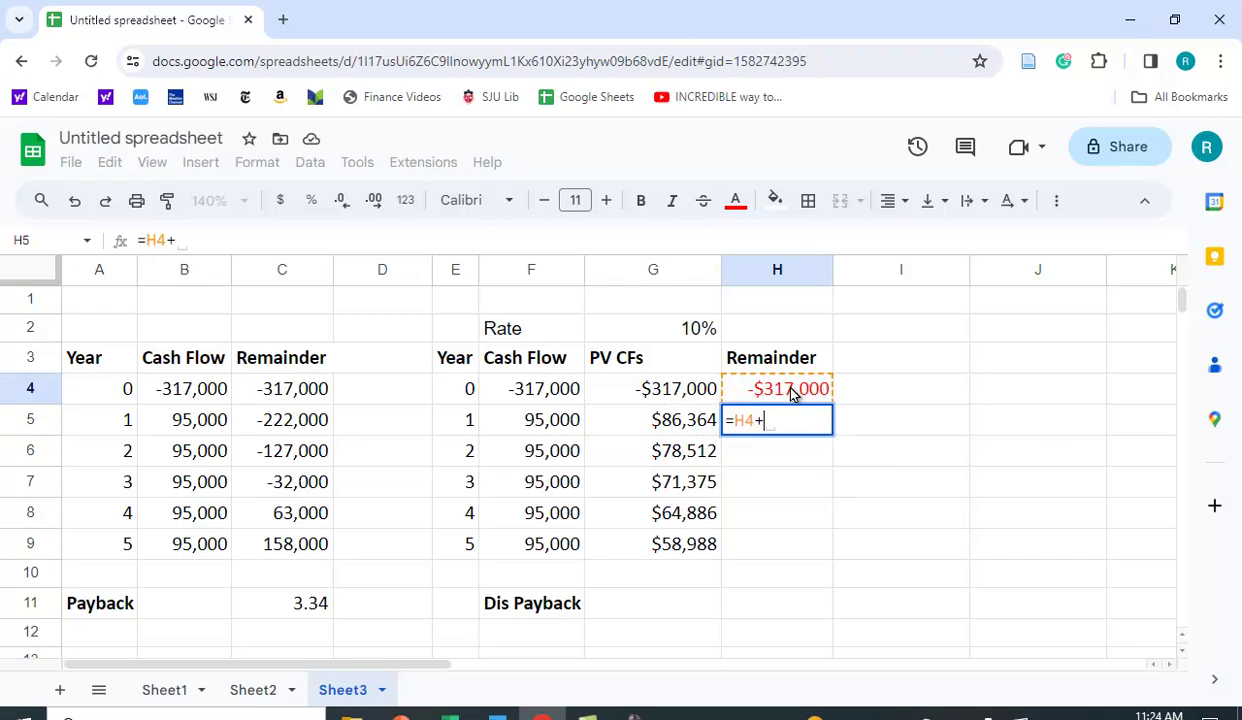
left_click(678, 425)
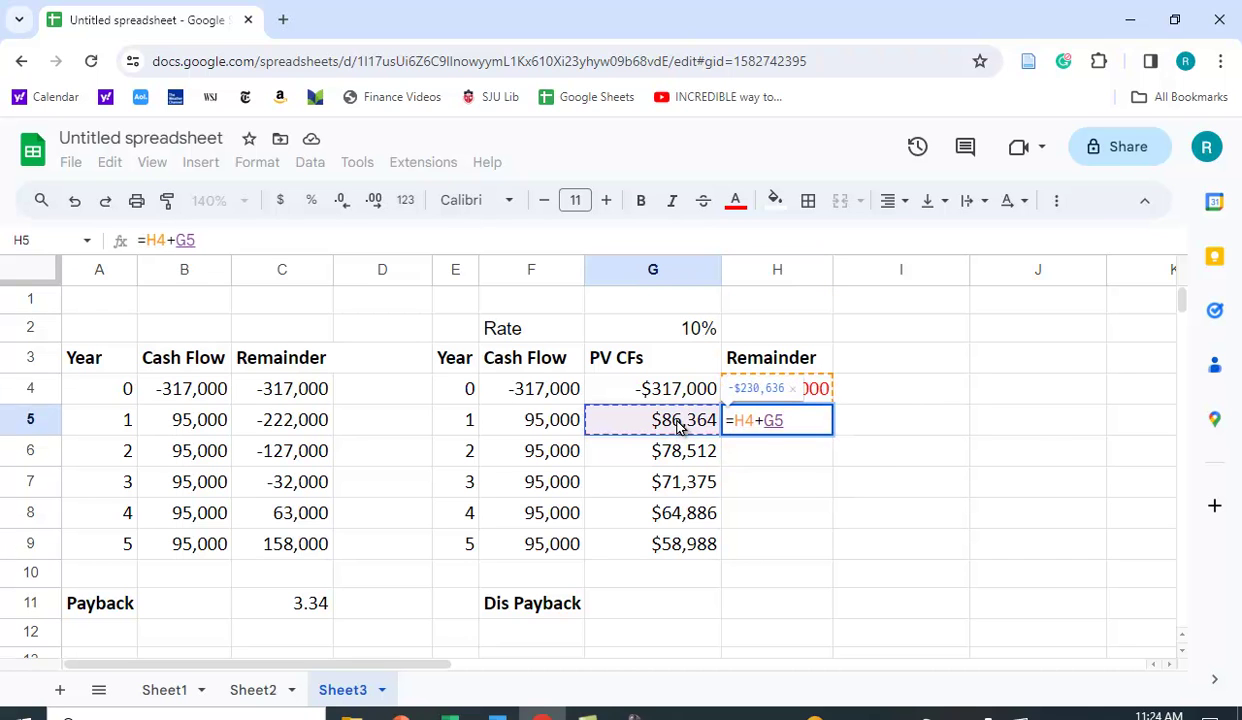
key("Return")
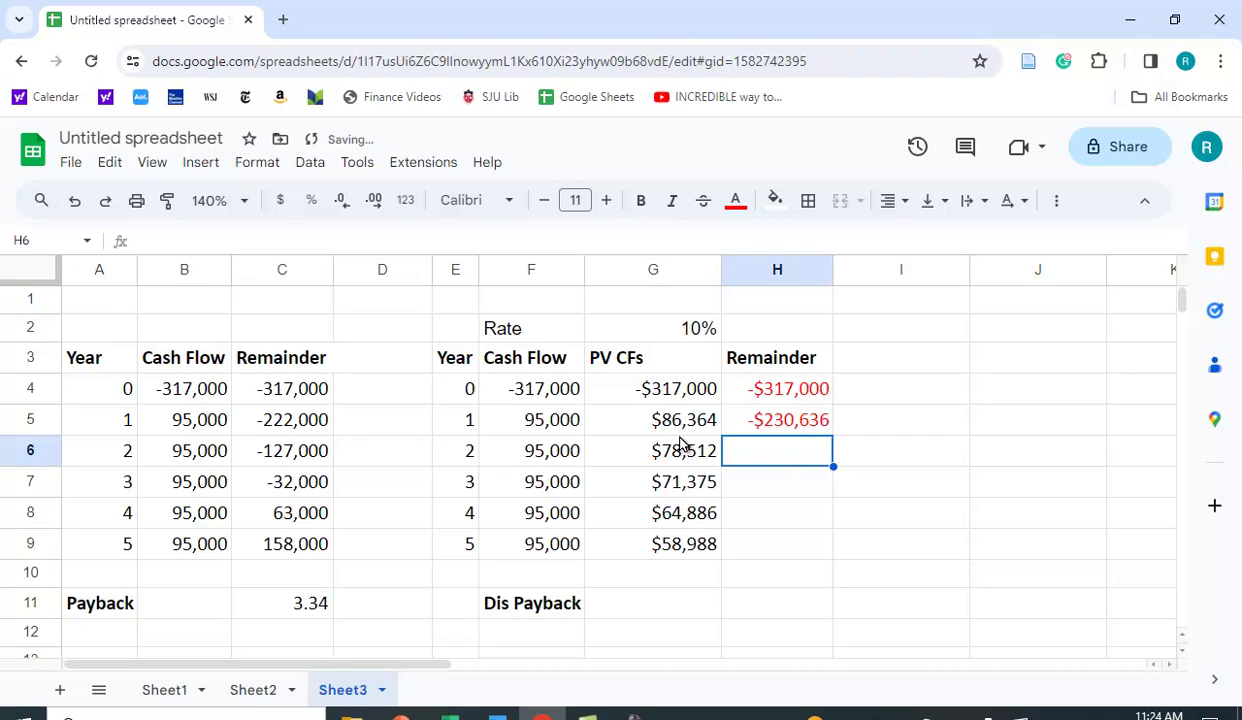
left_click(798, 425)
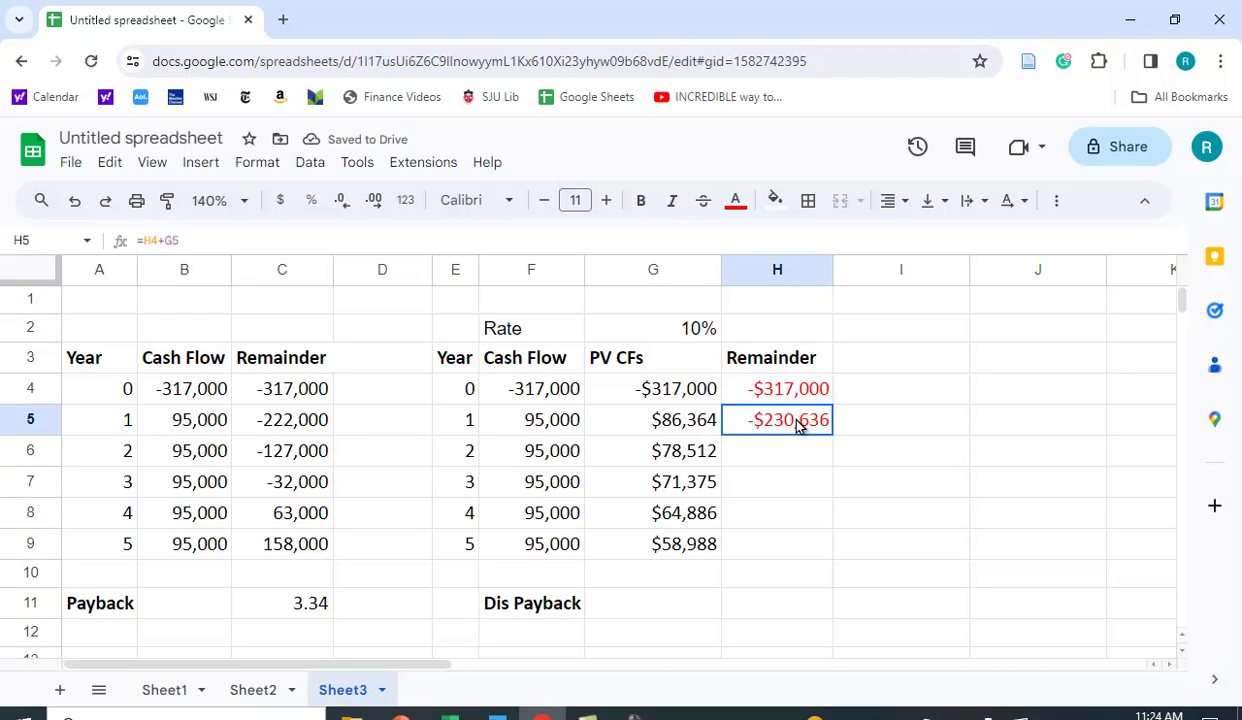
left_click_drag(832, 432, 830, 541)
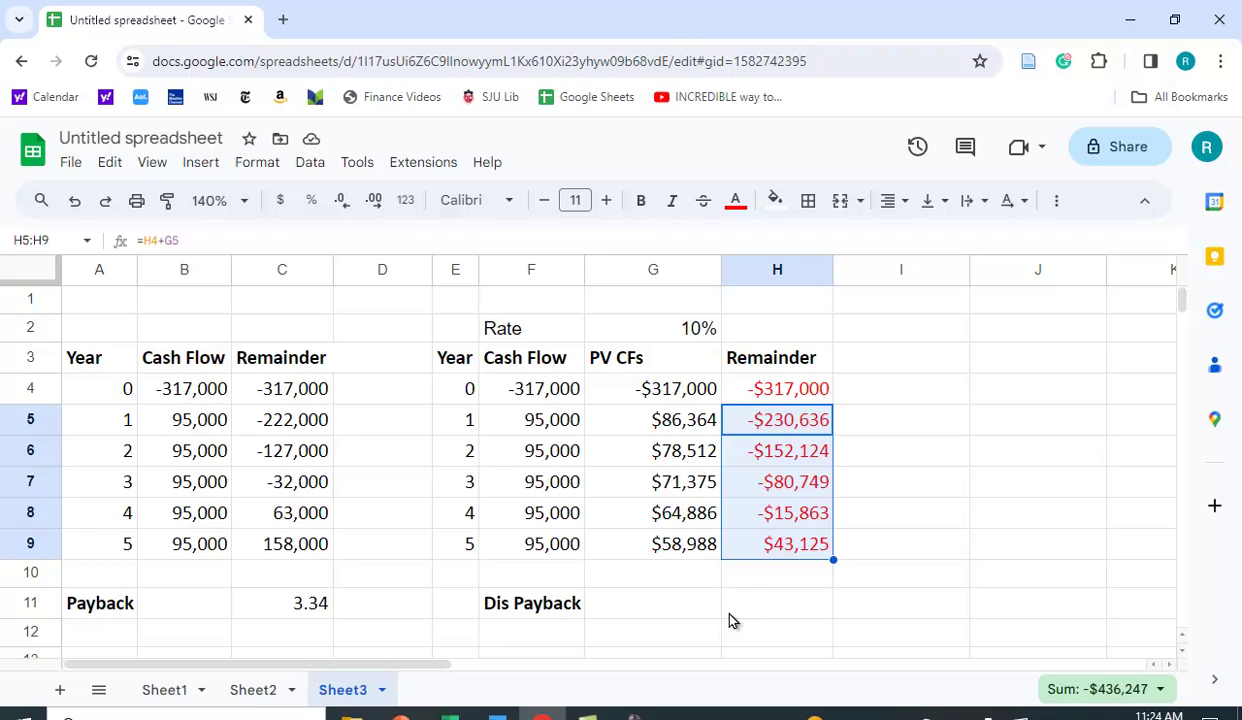
- Enter =4+-H8/G9 in H11 for the discounted payback
left_click(776, 601)
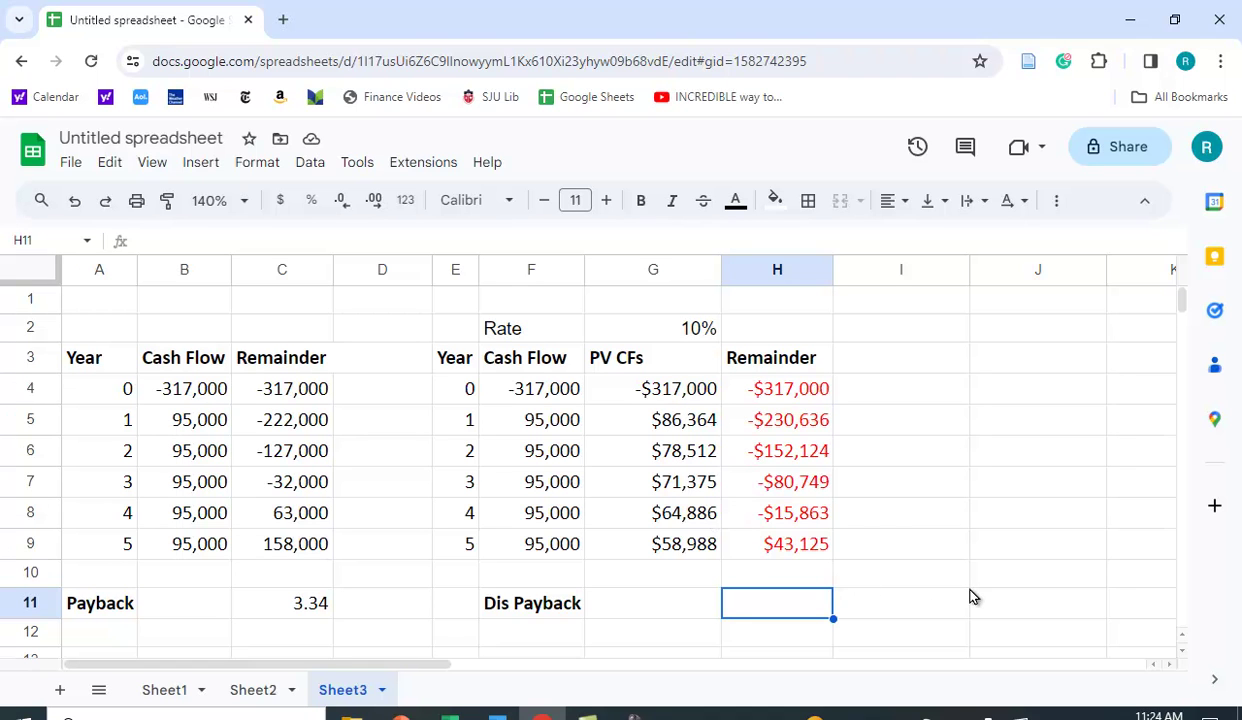
type("=")
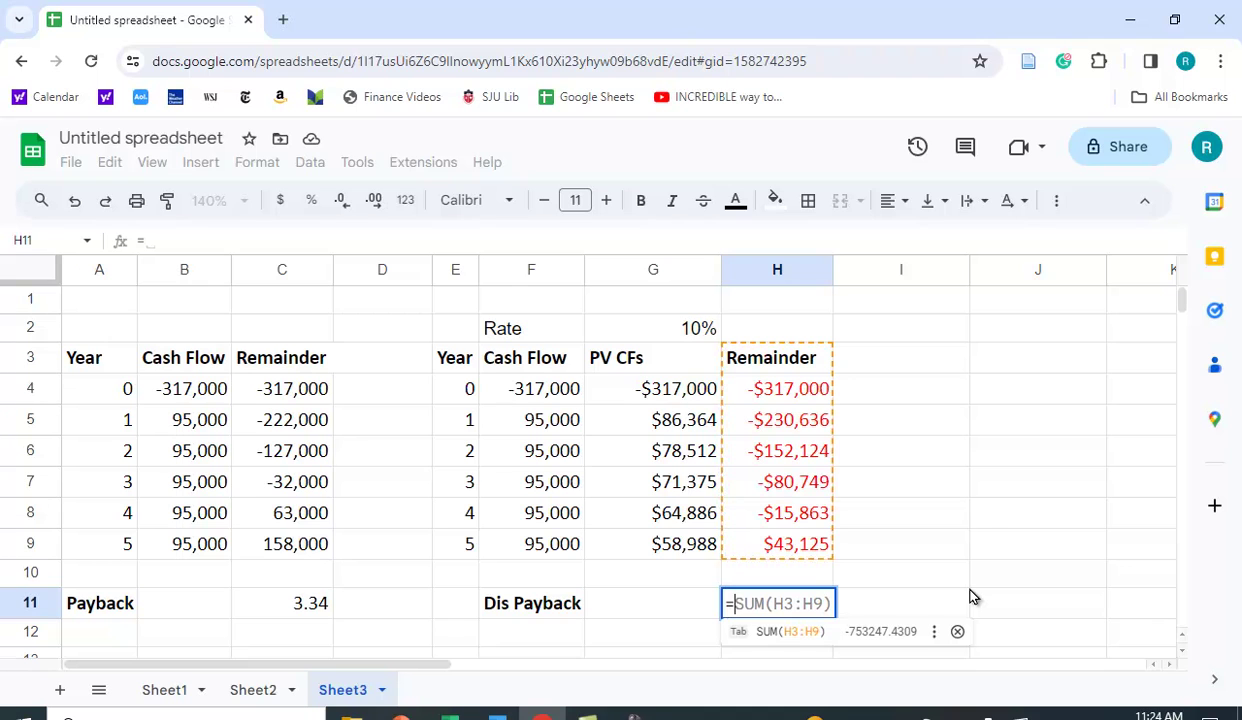
type("4+")
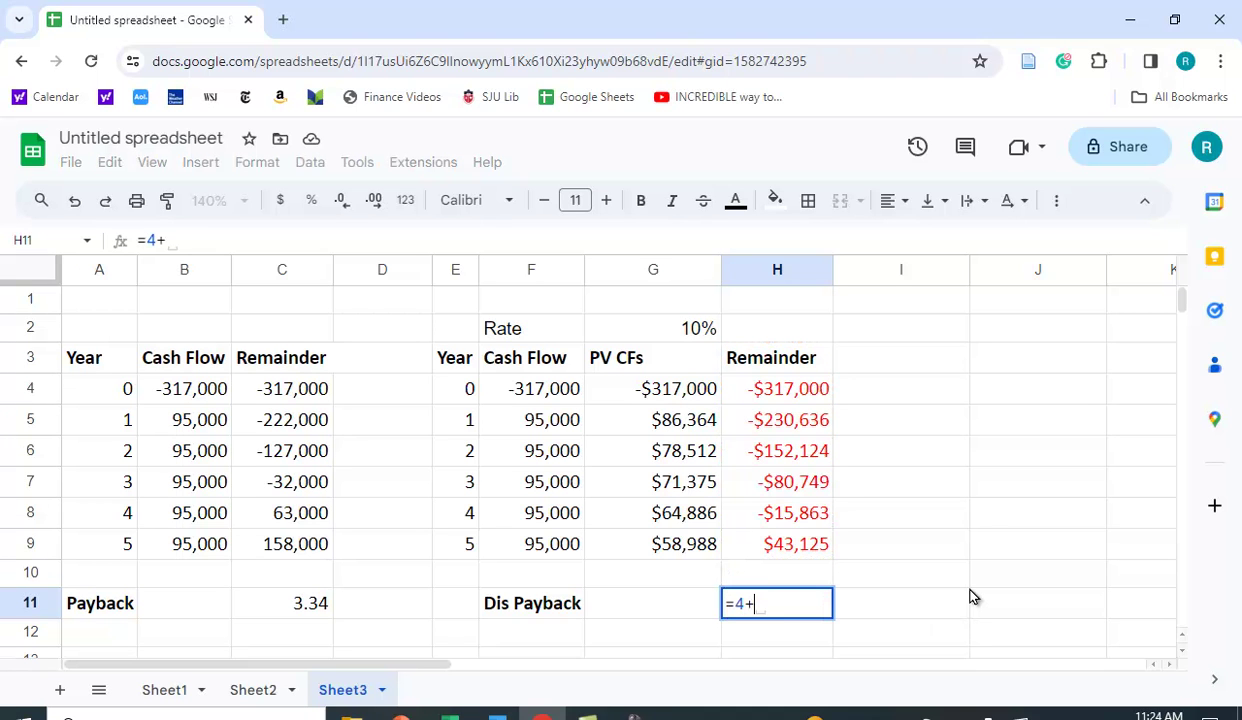
type("-")
left_click(786, 516)
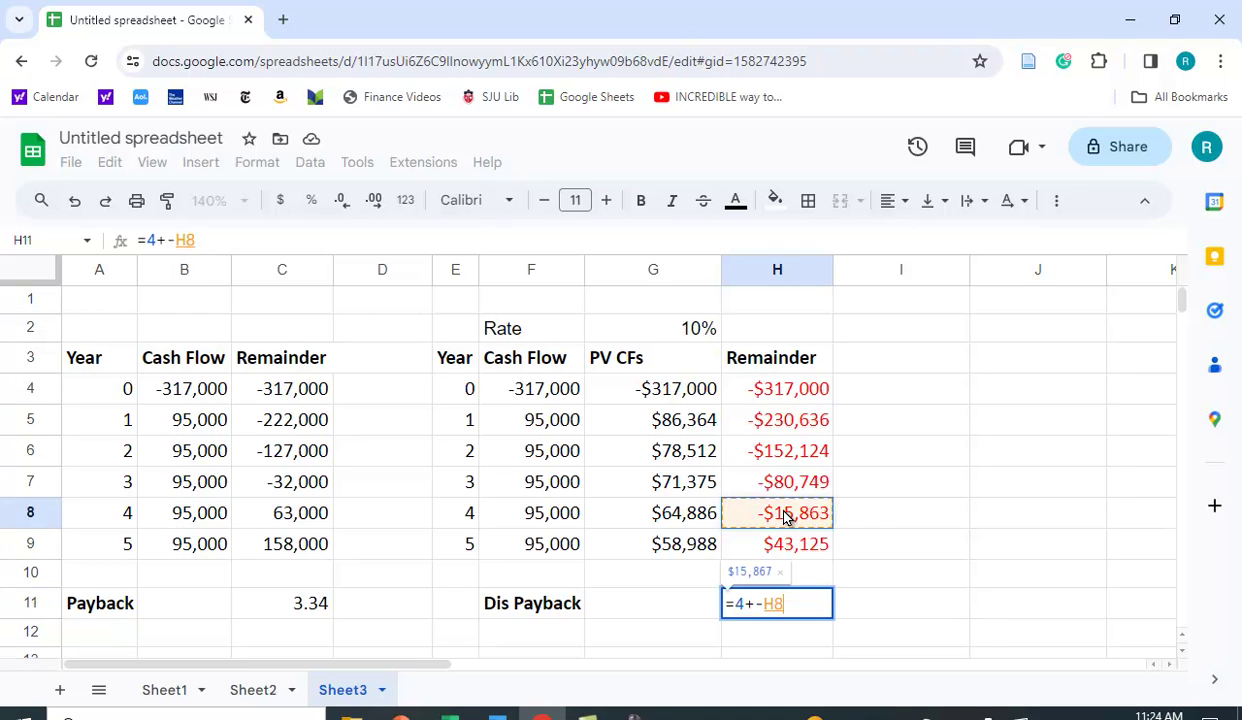
type("/")
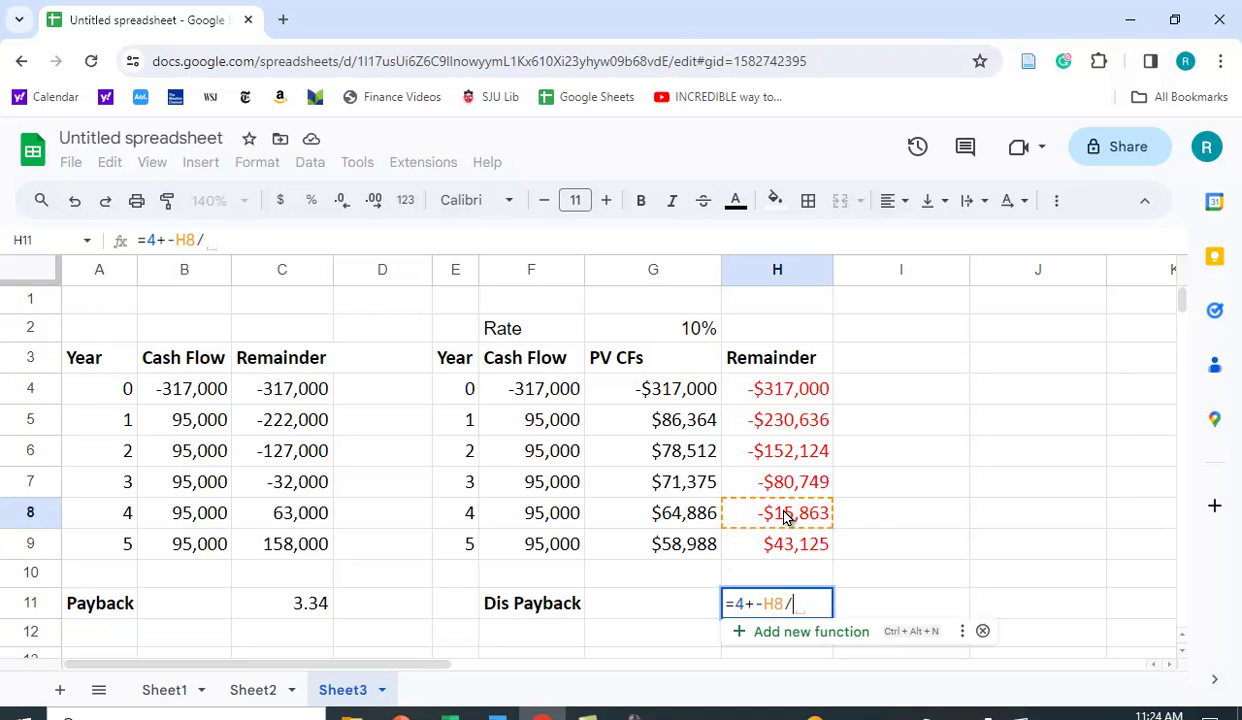
left_click(675, 552)
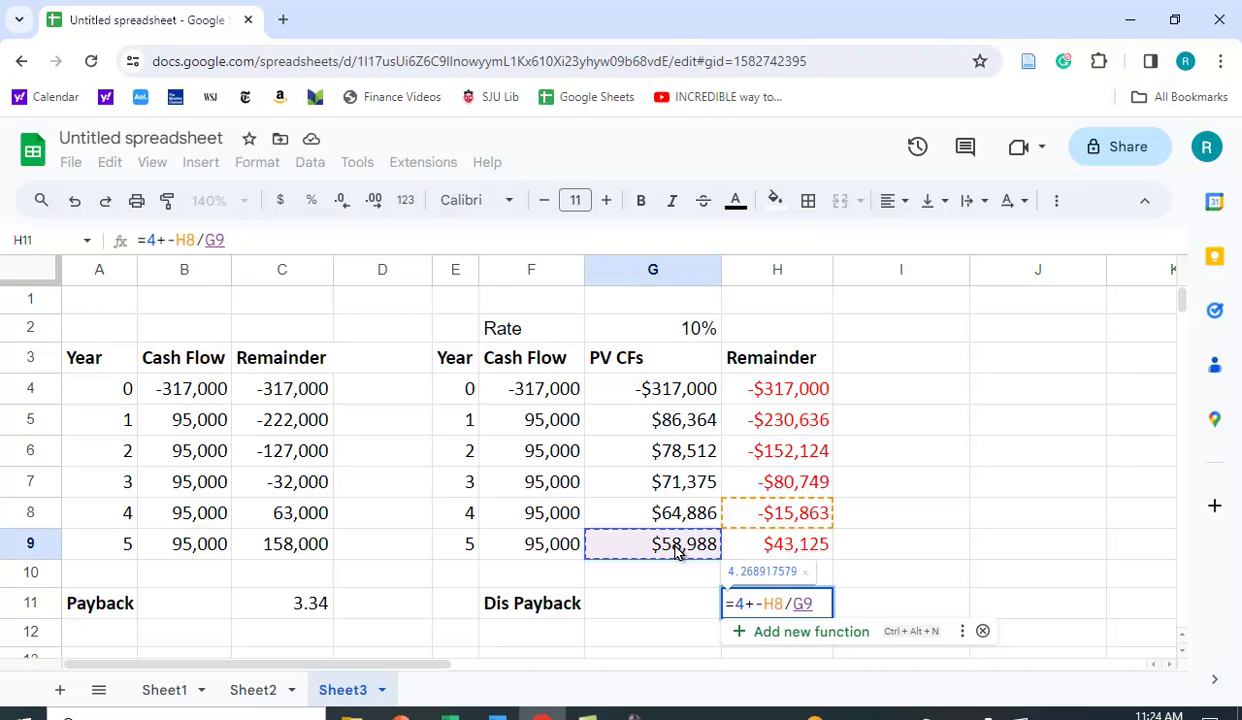
key("Return")
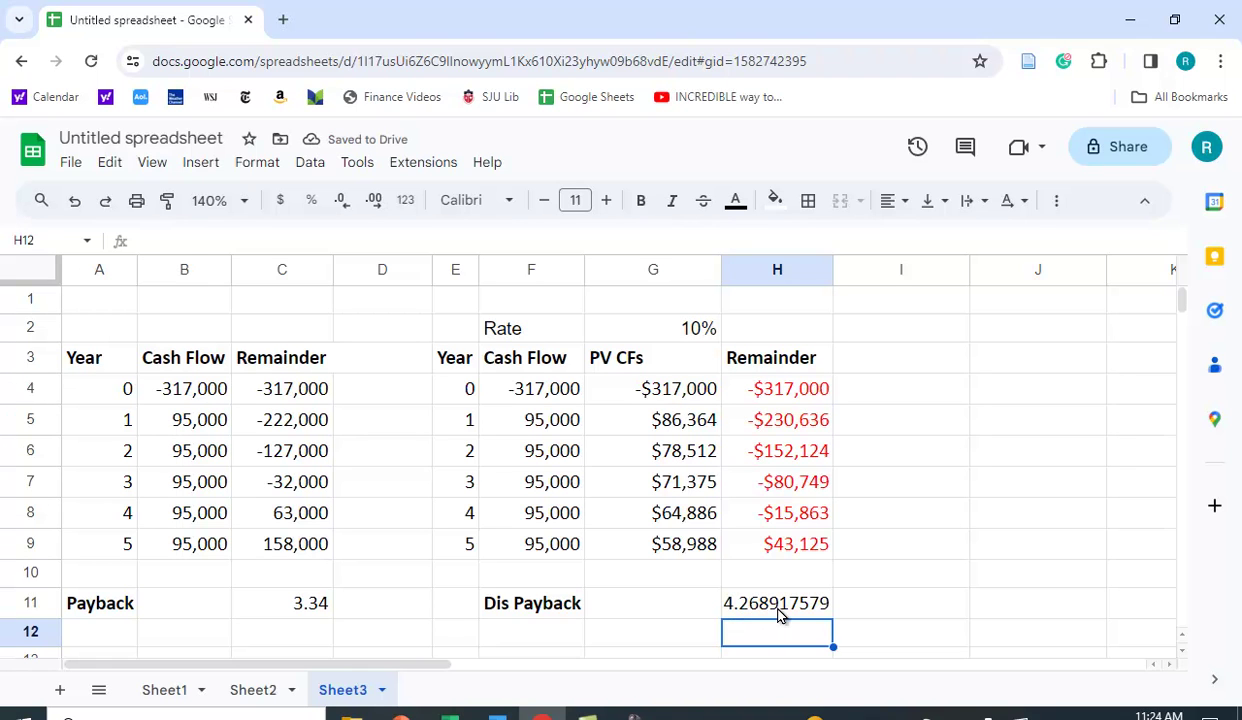
- Reduce the H11 decimal places until the discounted payback displays 4.27
left_click(779, 608)
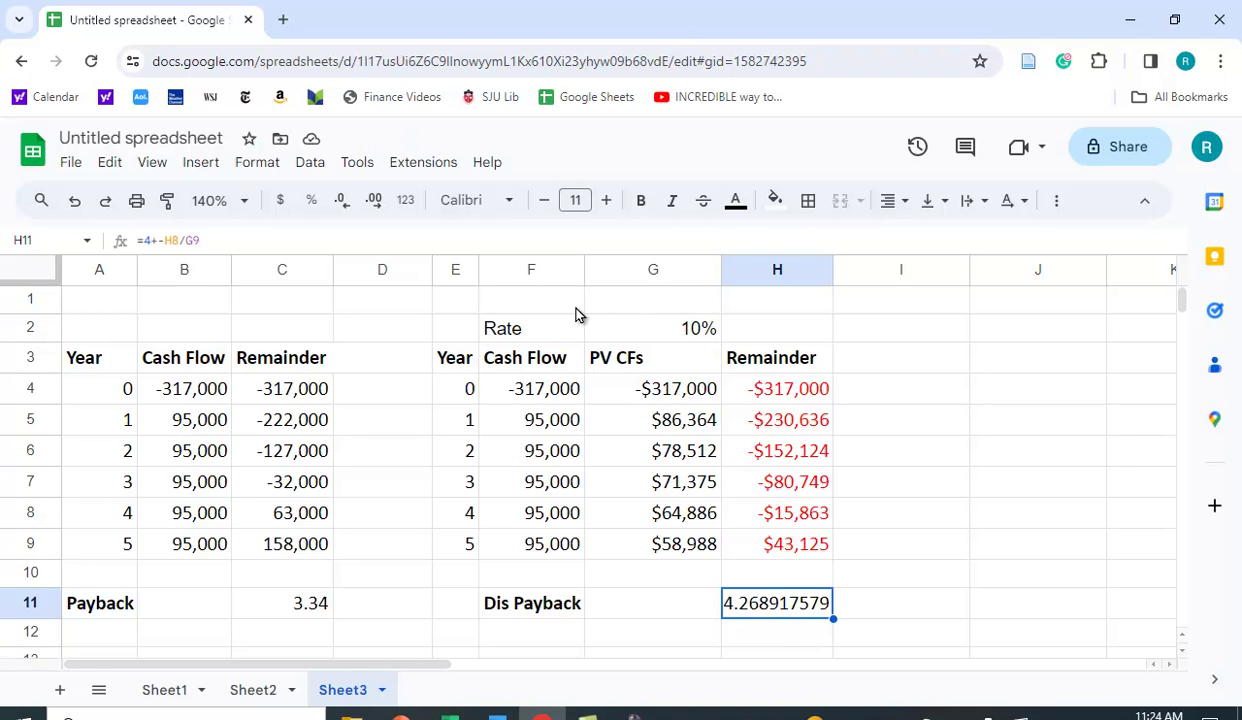
left_click(341, 203)
left_click(341, 203)
left_click(341, 203)
left_click(341, 203)
left_click(341, 203)
left_click(341, 203)
left_click(341, 203)
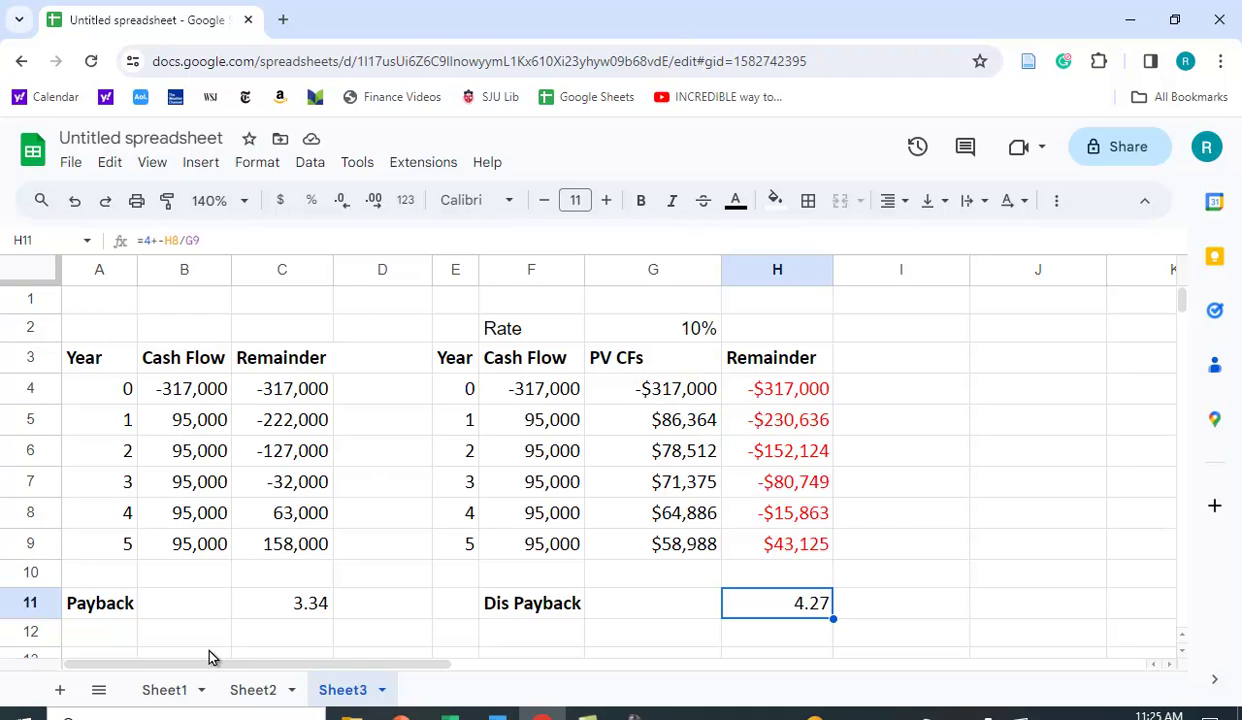
- Enter =-B4/B5 in C12 as a simple payback check
left_click(292, 634)
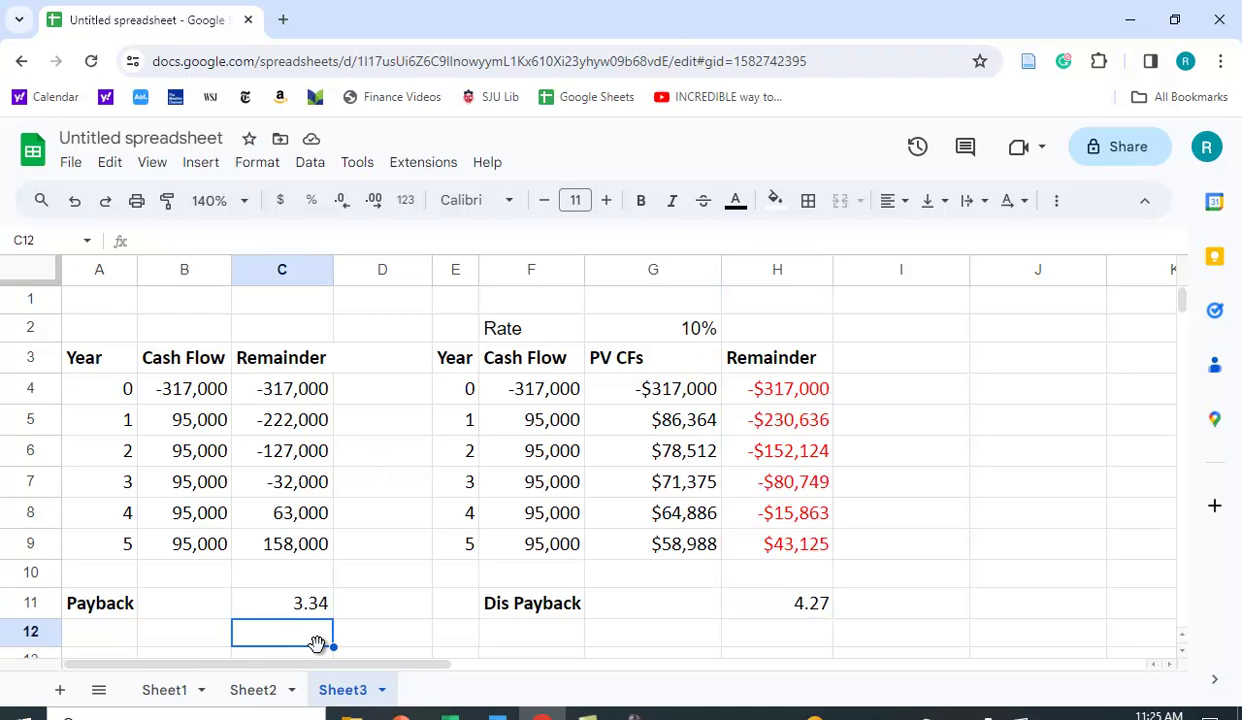
type("=-")
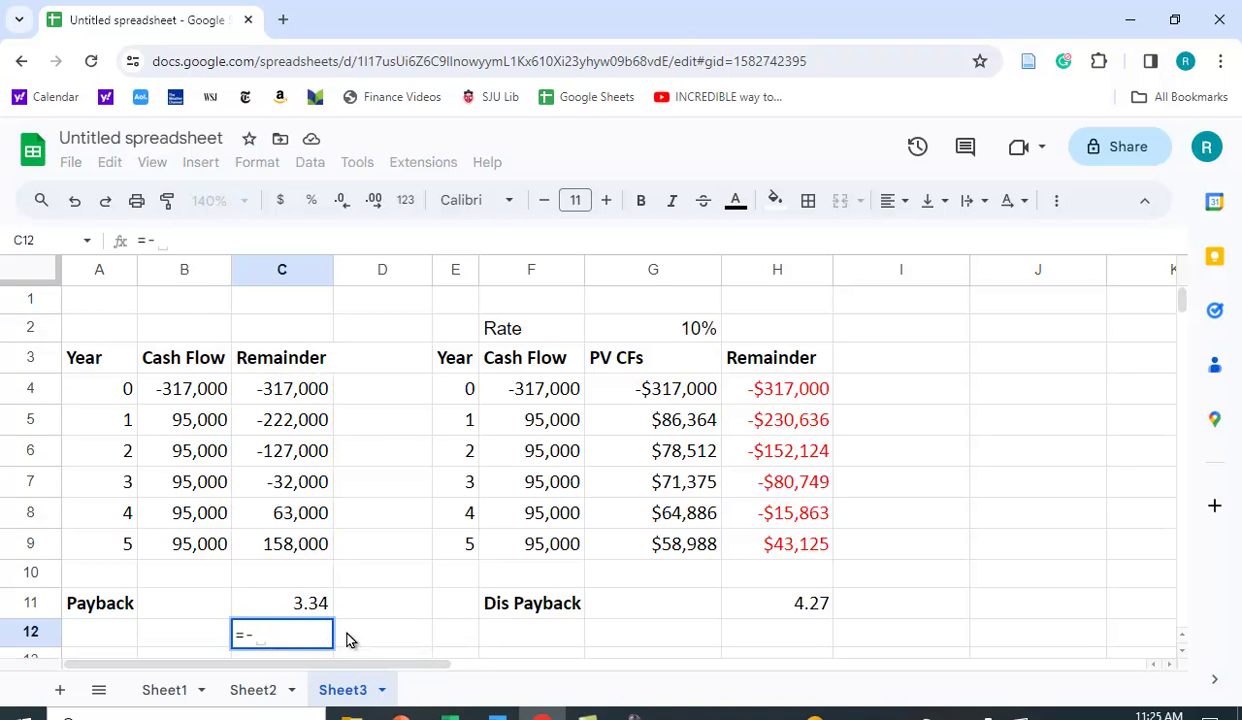
left_click(184, 396)
type("/")
left_click(200, 428)
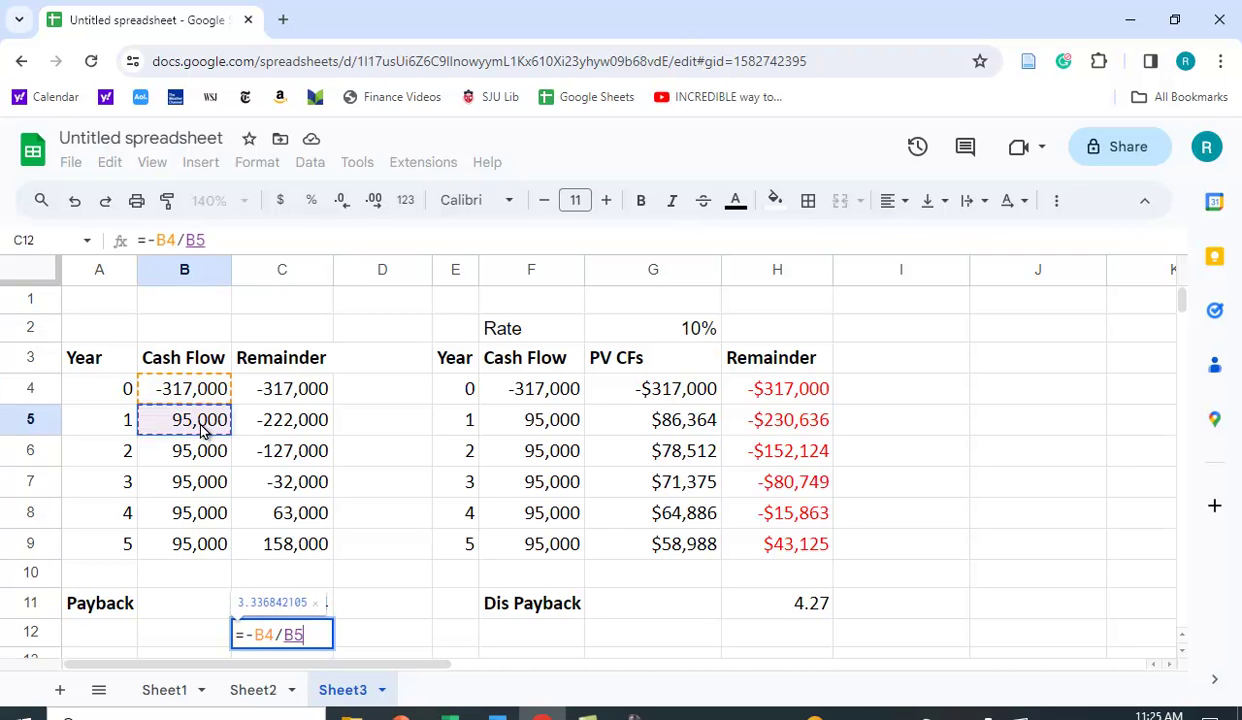
key("Return")
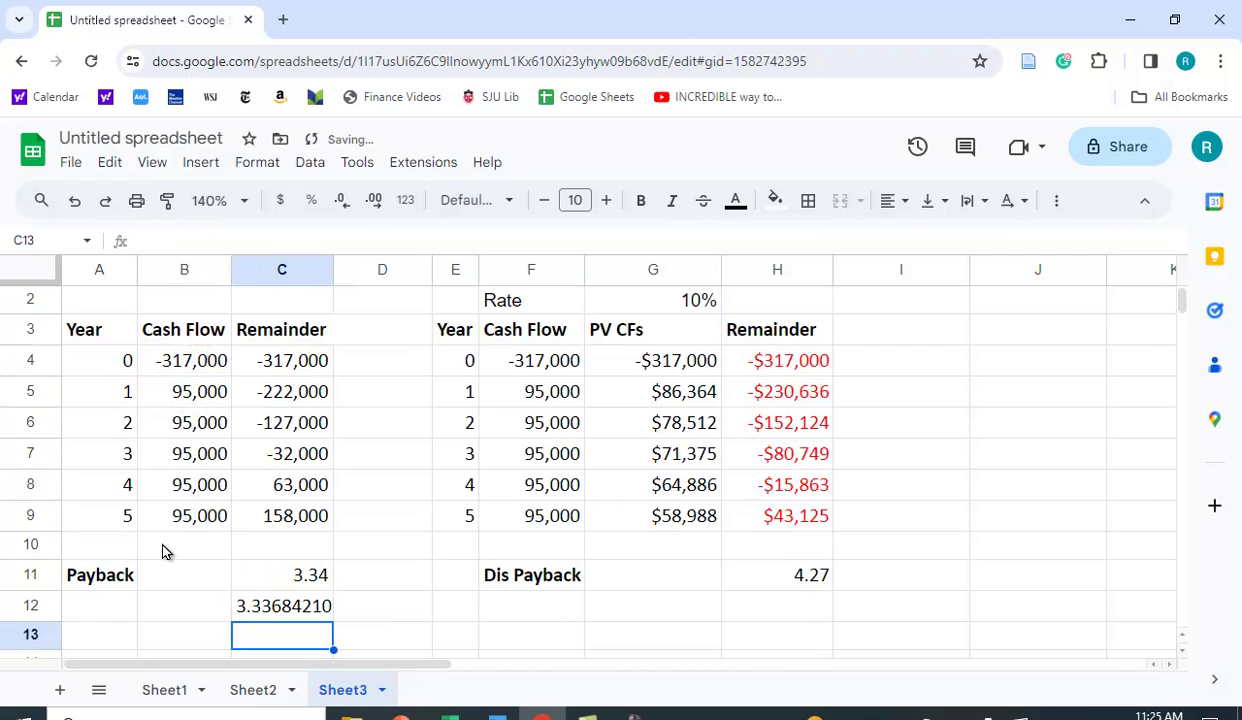
- Reduce the C12 decimal places until the payback check displays 3.34
left_click(290, 610)
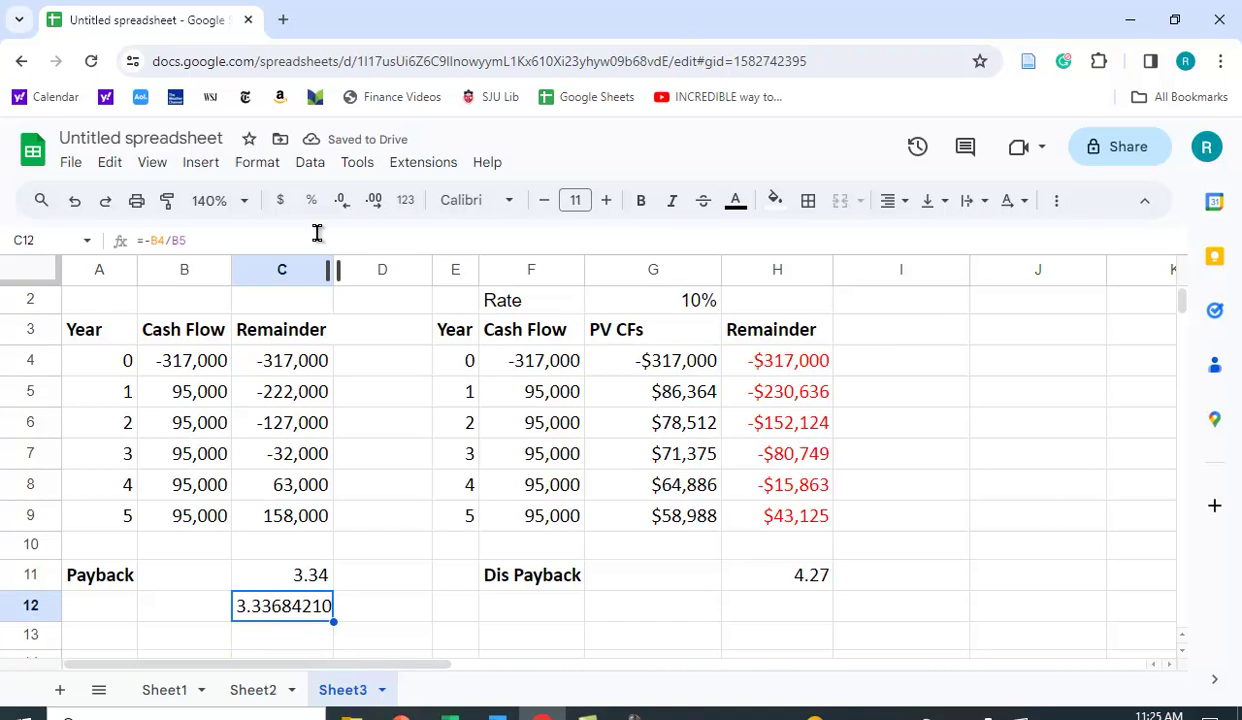
left_click(341, 201)
left_click(341, 201)
left_click(341, 201)
left_click(341, 201)
left_click(341, 201)
left_click(341, 201)
left_click(341, 201)
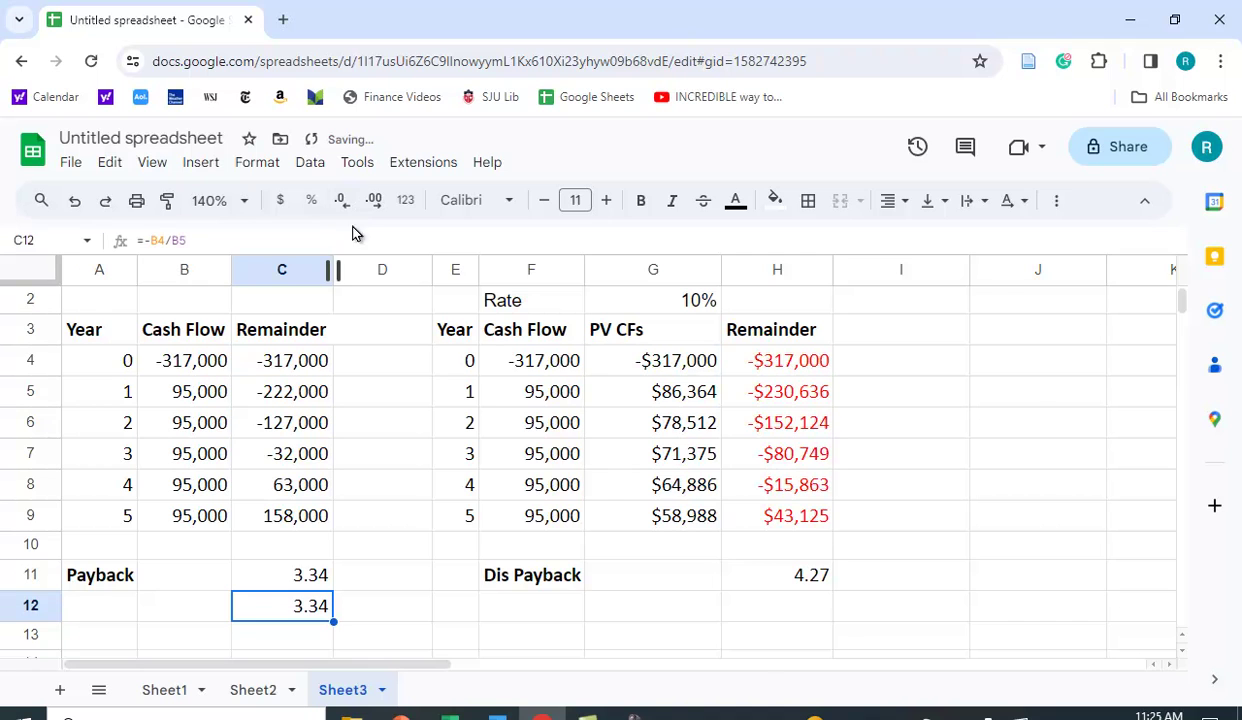